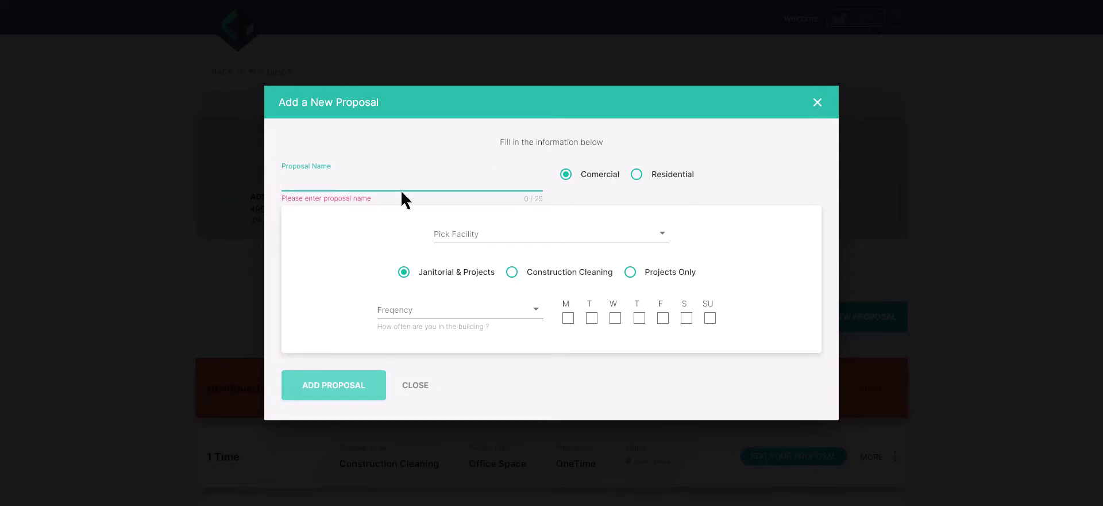
Step: Name the new commercial proposal "Restaurant" and set its facility type to Dining
text(Restaurant)
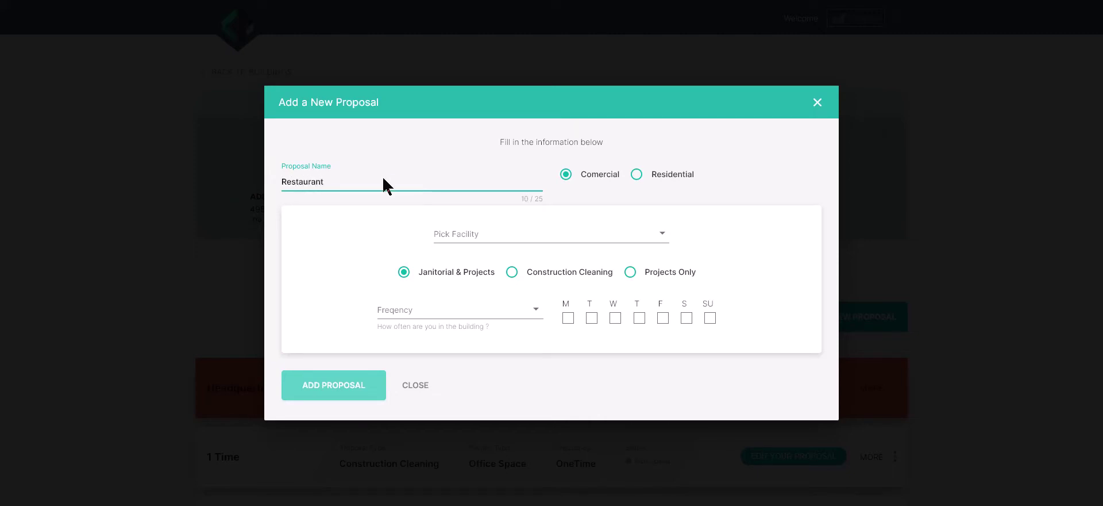
click(622, 240)
drag(626, 247, 628, 278)
click(594, 293)
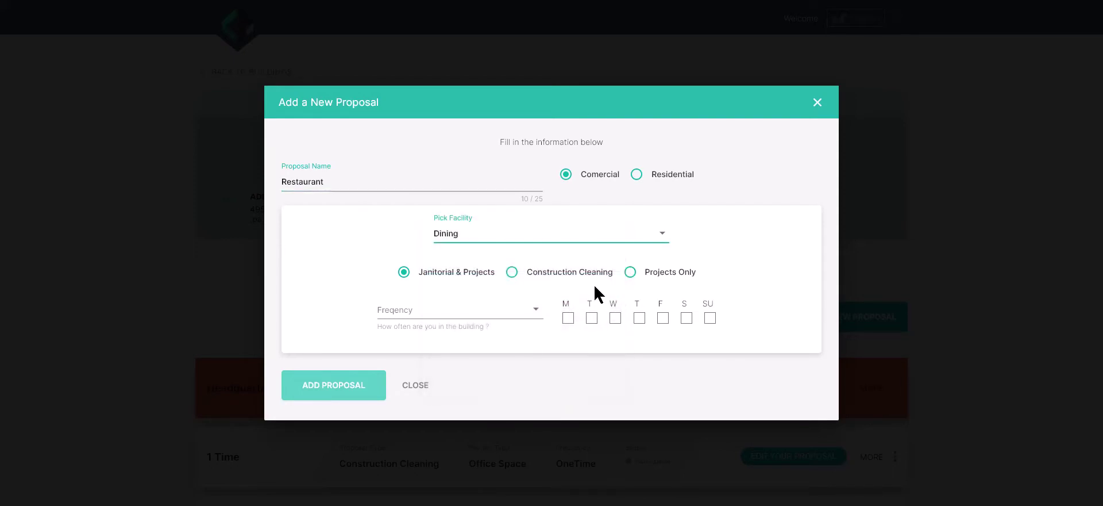
Step: Set the cleaning frequency to 5 x Week on Monday through Friday and add the proposal
click(519, 315)
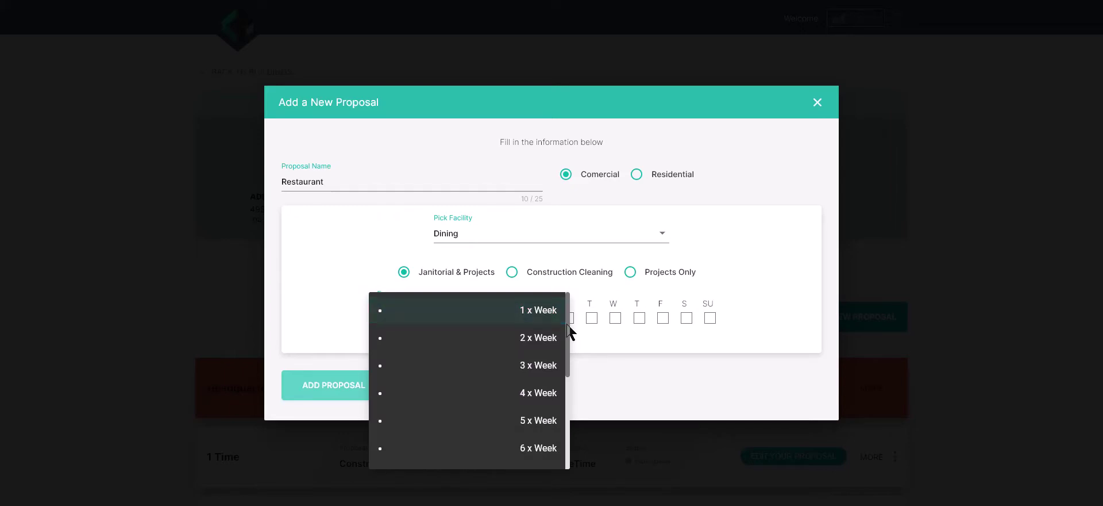
drag(571, 330, 571, 352)
click(529, 367)
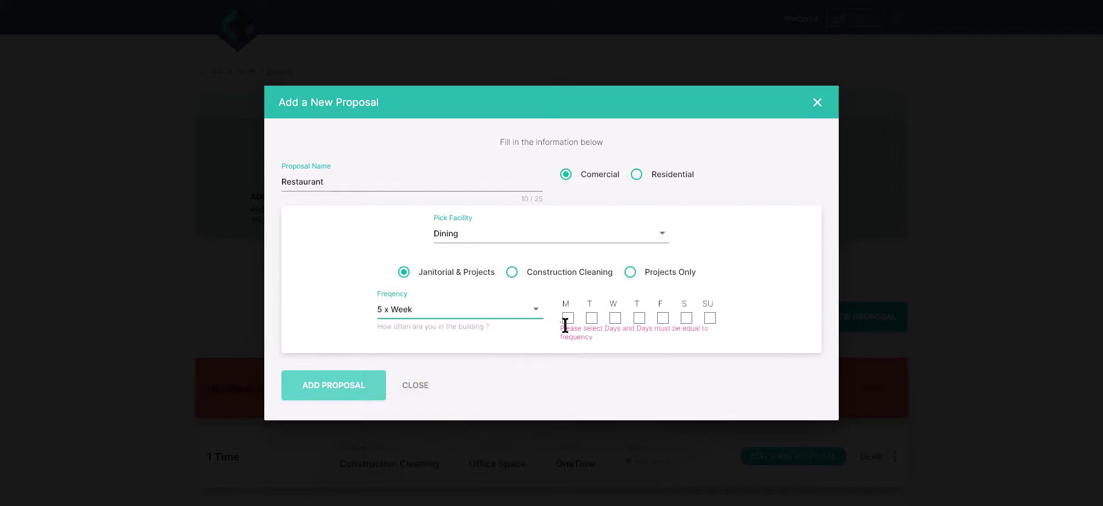
click(566, 319)
click(591, 320)
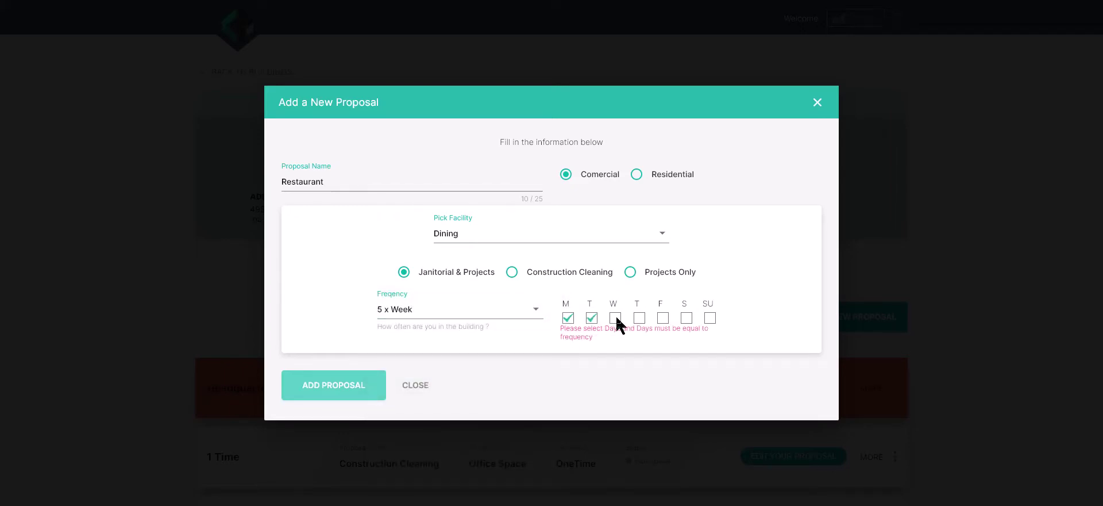
click(616, 318)
click(639, 318)
click(663, 318)
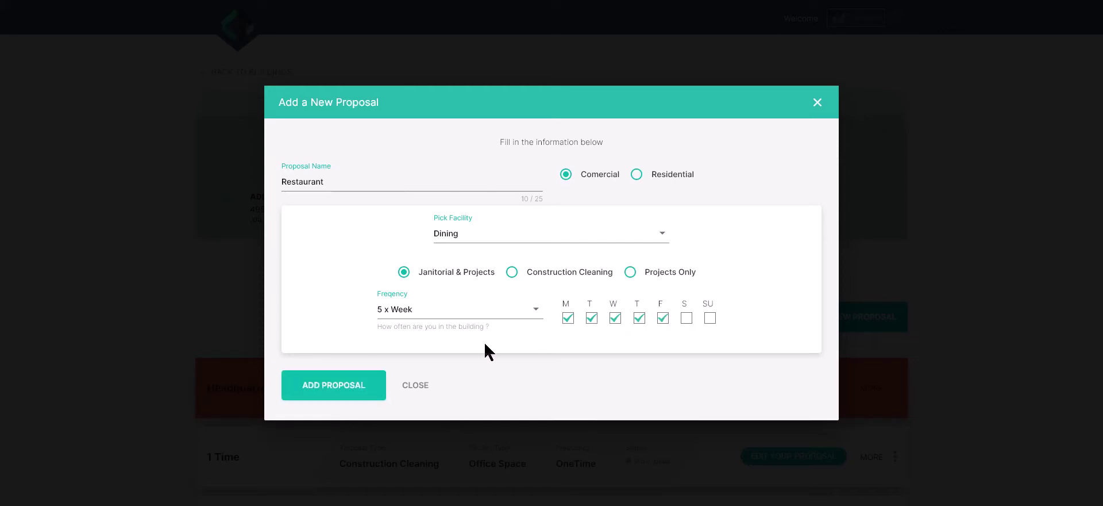
click(366, 382)
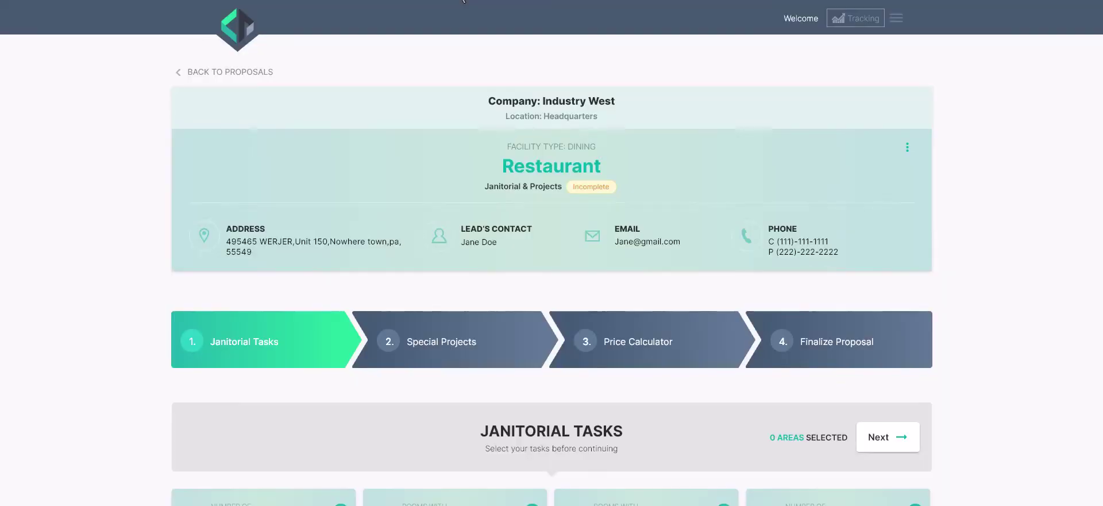
Step: Include the Bar area in the janitorial tasks and expand its task list
scroll(418, 212, down, 5)
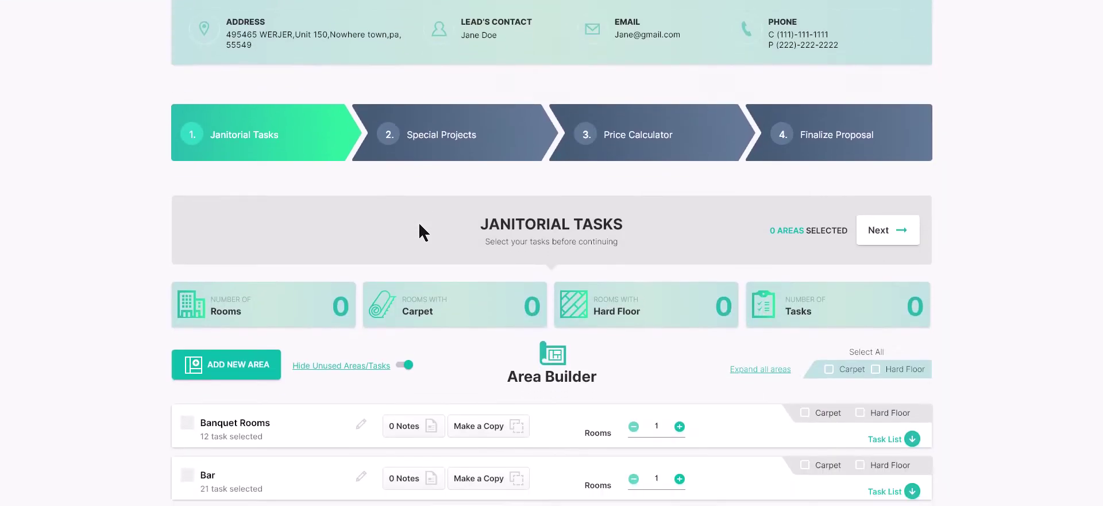
scroll(418, 224, down, 3)
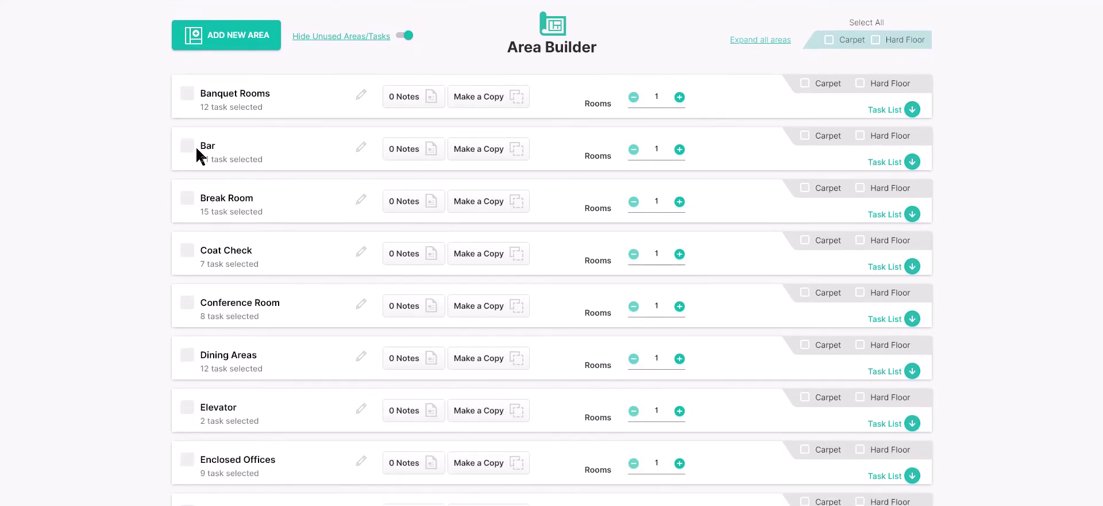
click(185, 148)
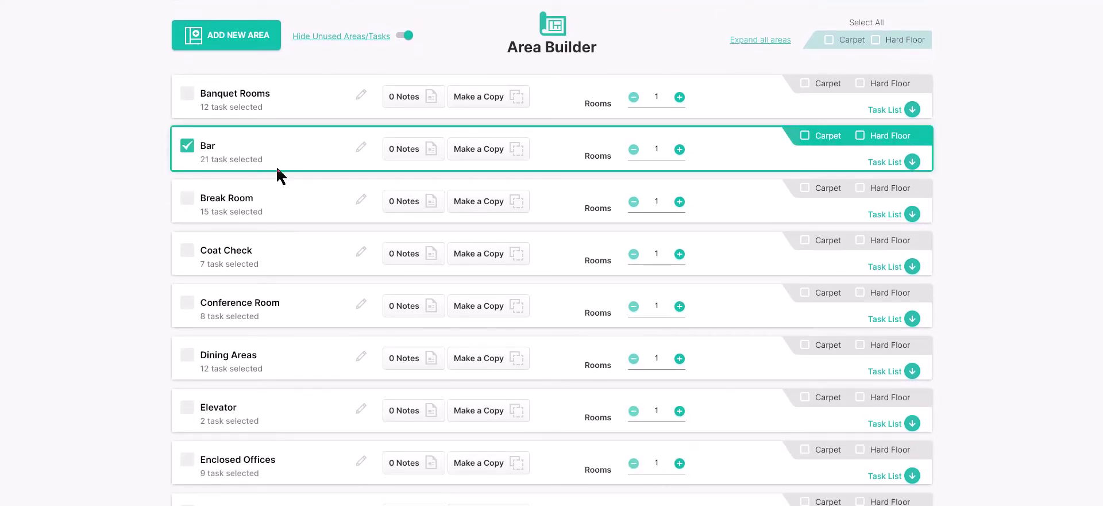
click(888, 162)
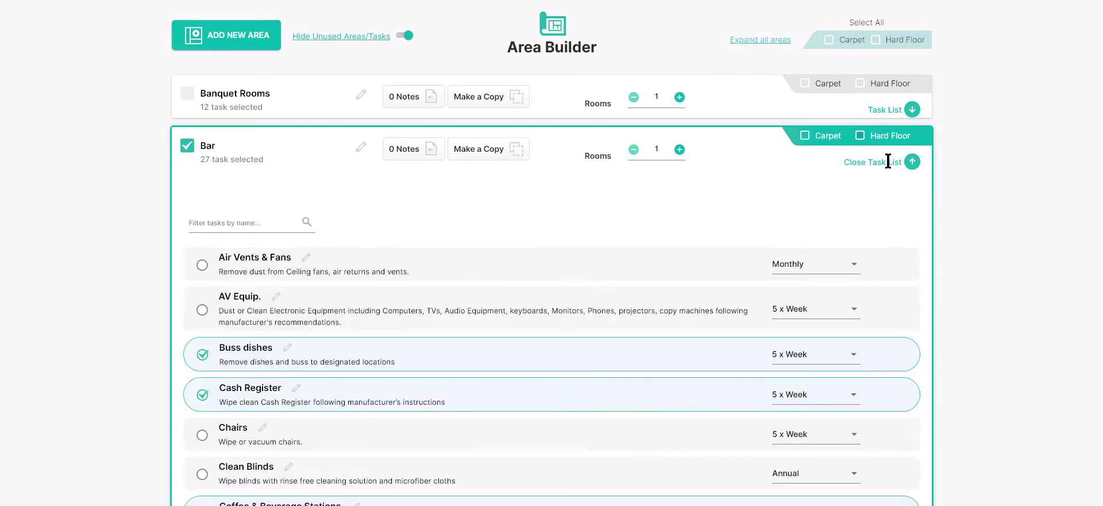
Step: Include the Air Vents & Fans task for the Bar, leaving its details unedited, and exclude Buss dishes
scroll(706, 250, down, 3)
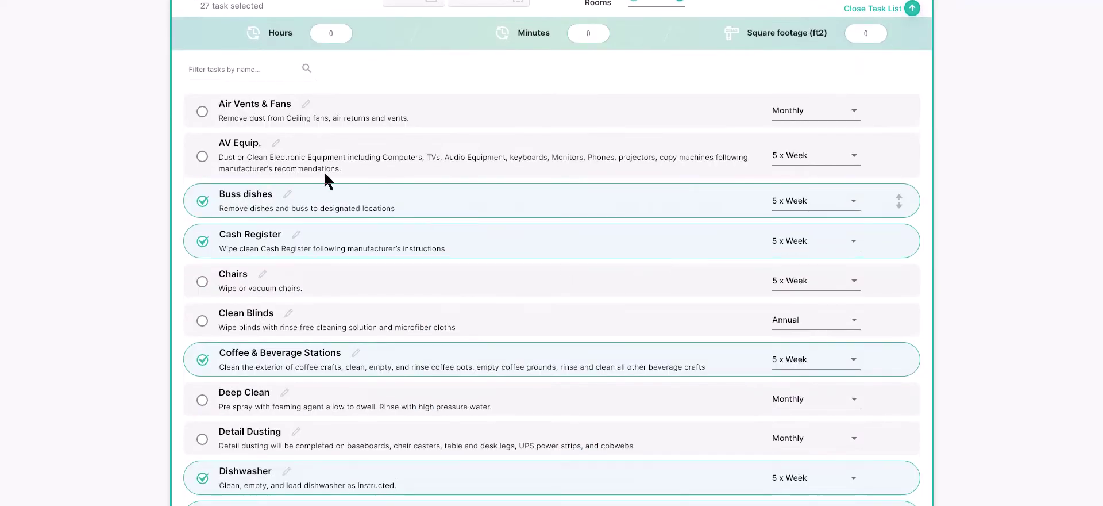
click(202, 112)
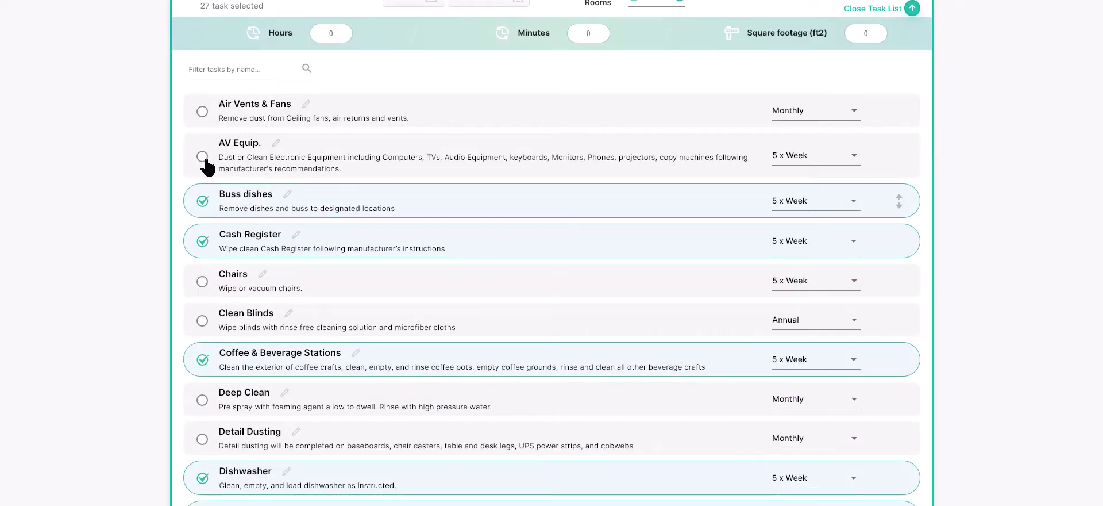
click(307, 105)
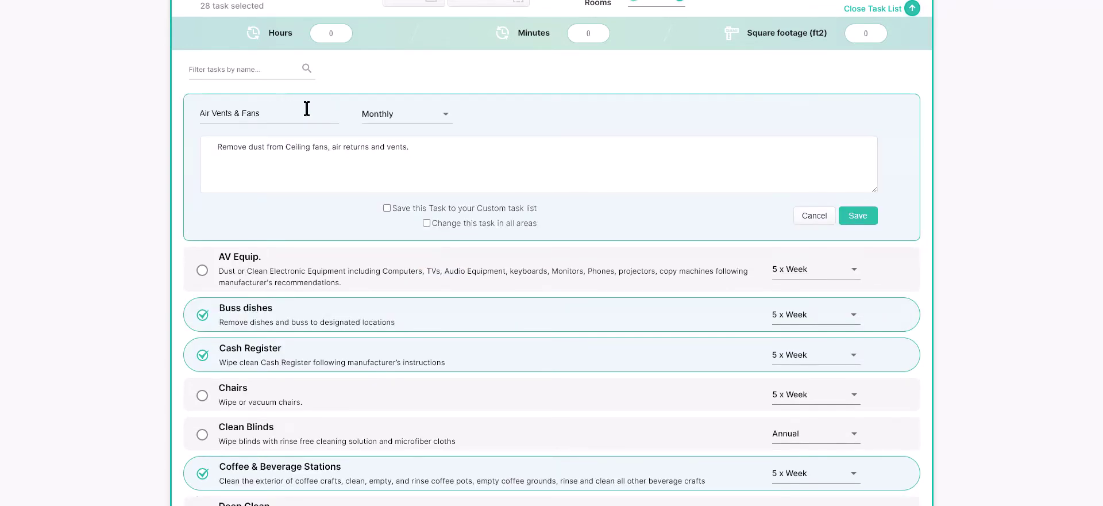
click(814, 216)
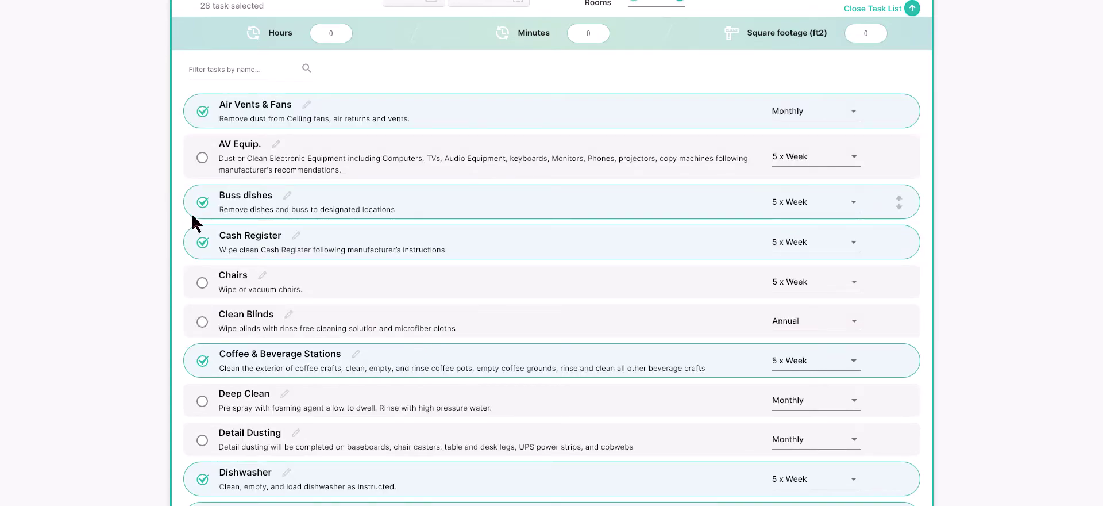
click(201, 202)
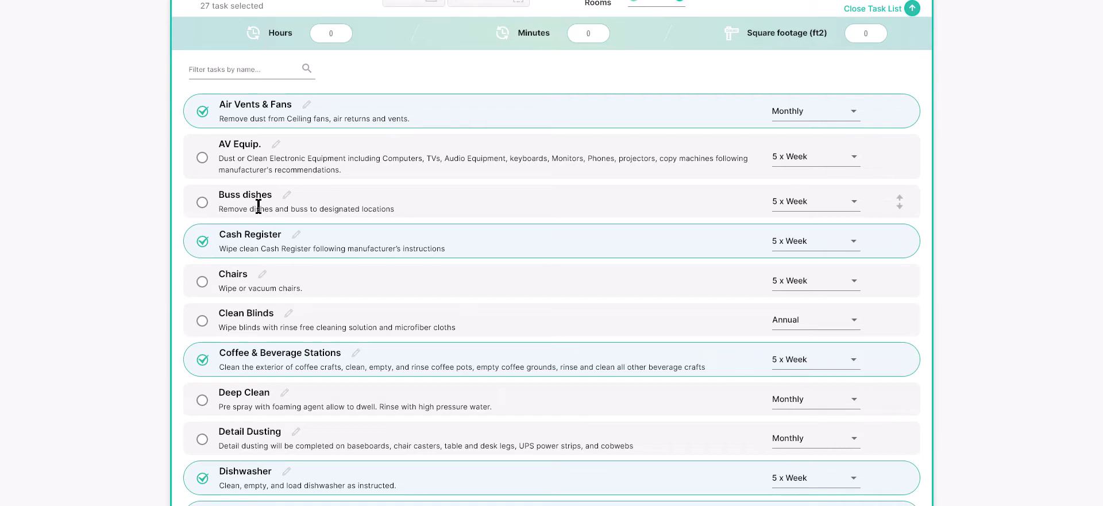
Step: Mark the Bar area as Hard Floor and collapse its task list
scroll(774, 352, up, 2)
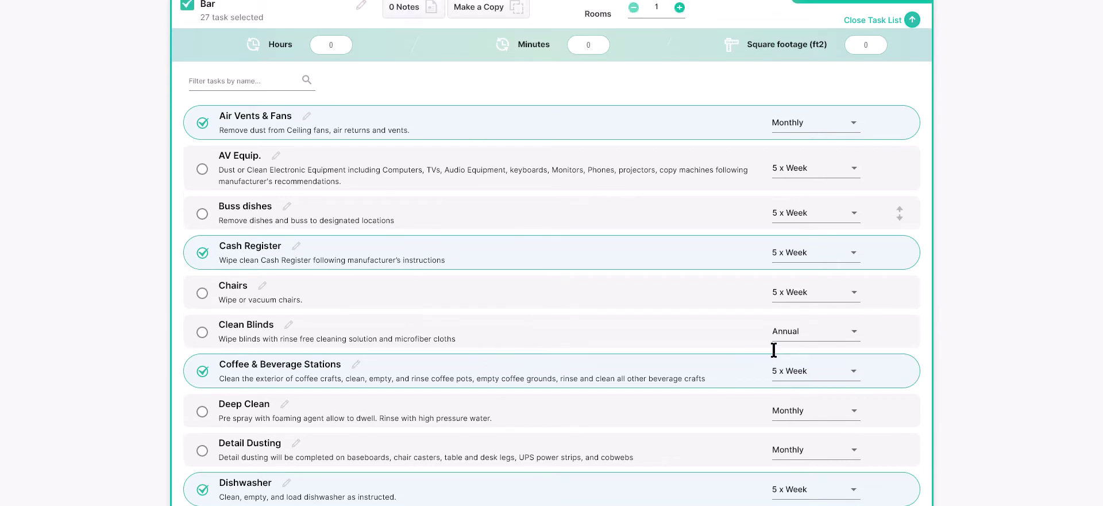
scroll(774, 341, up, 1)
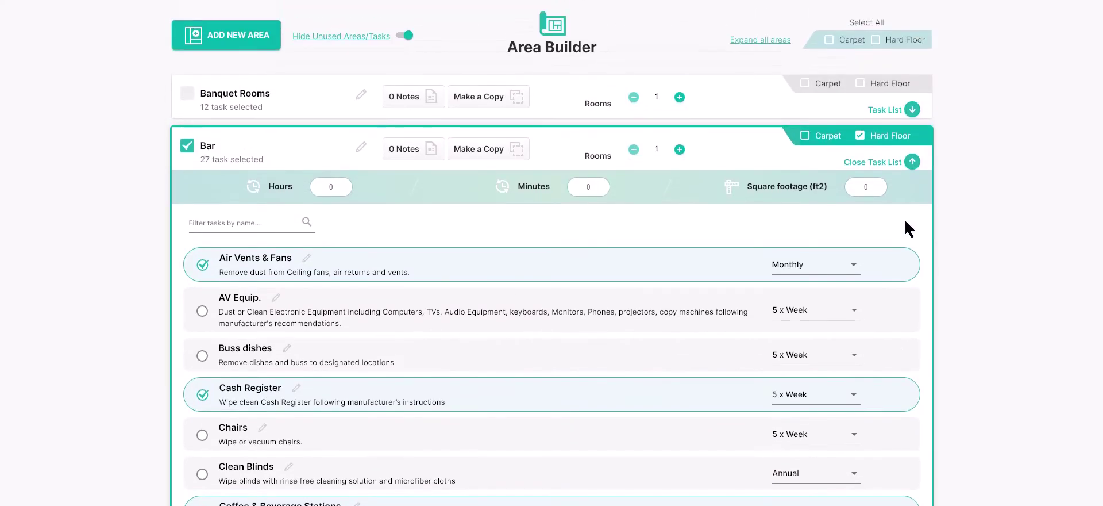
click(913, 162)
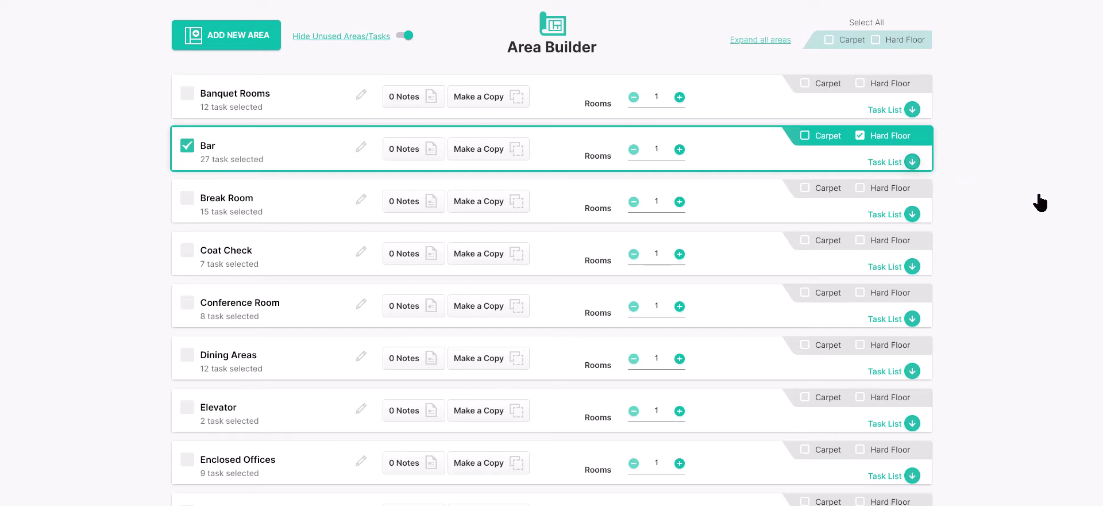
Step: Show the page in the iPhone 6/7/8 Plus device preview and include the Break Room area with Hard Floor
key(ctrl+shift+i)
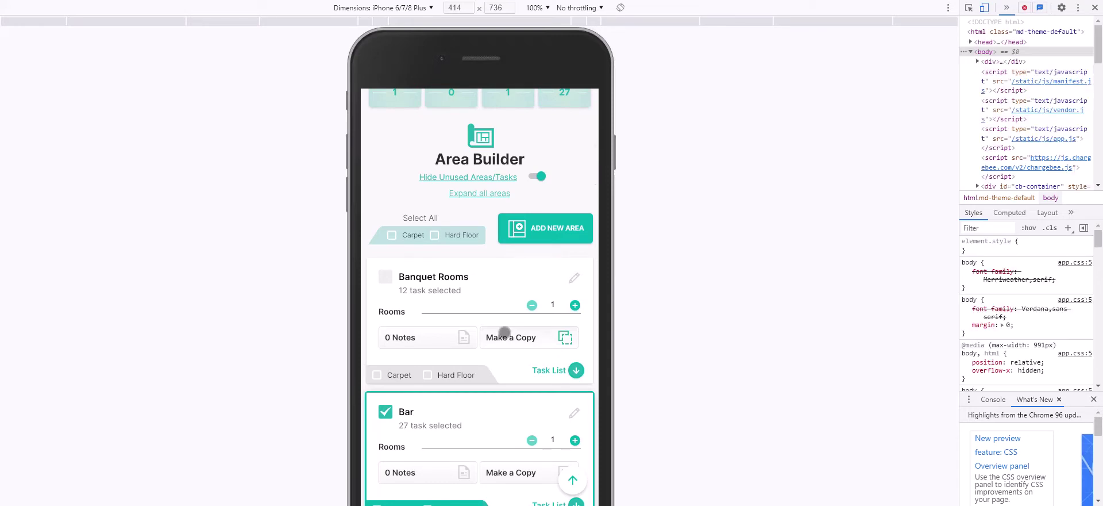
drag(505, 333, 488, 170)
drag(493, 293, 495, 239)
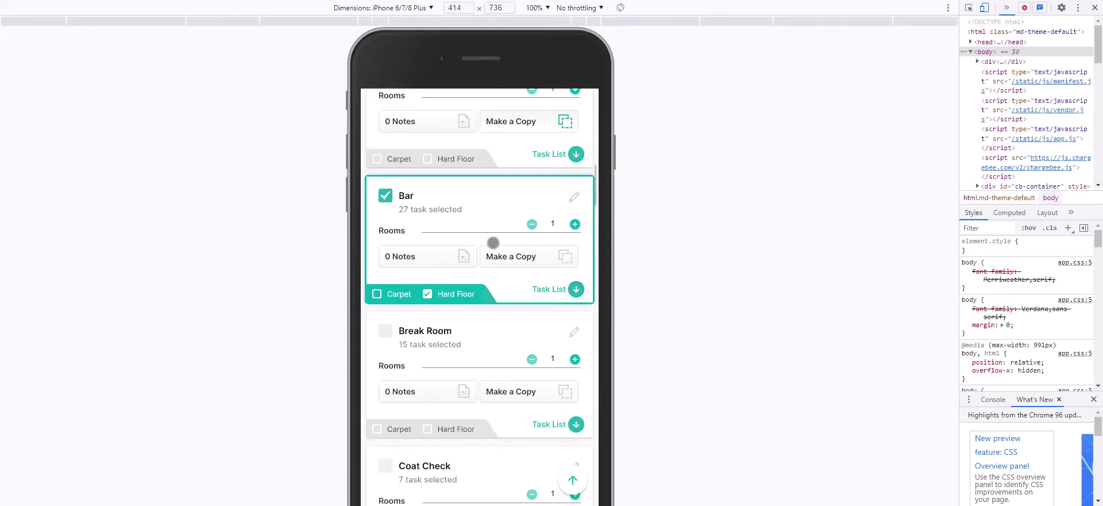
drag(515, 320, 397, 251)
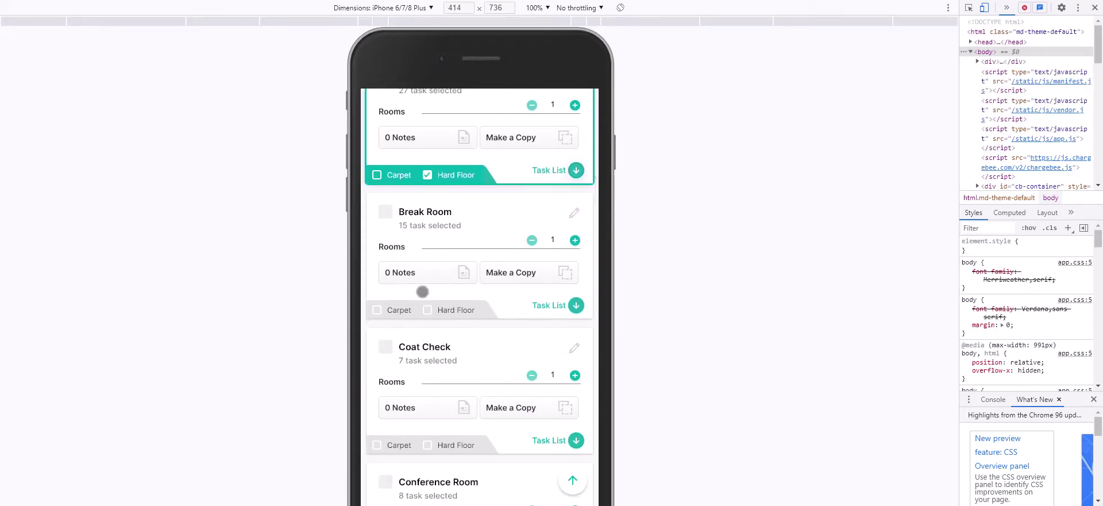
drag(421, 295, 424, 233)
click(387, 152)
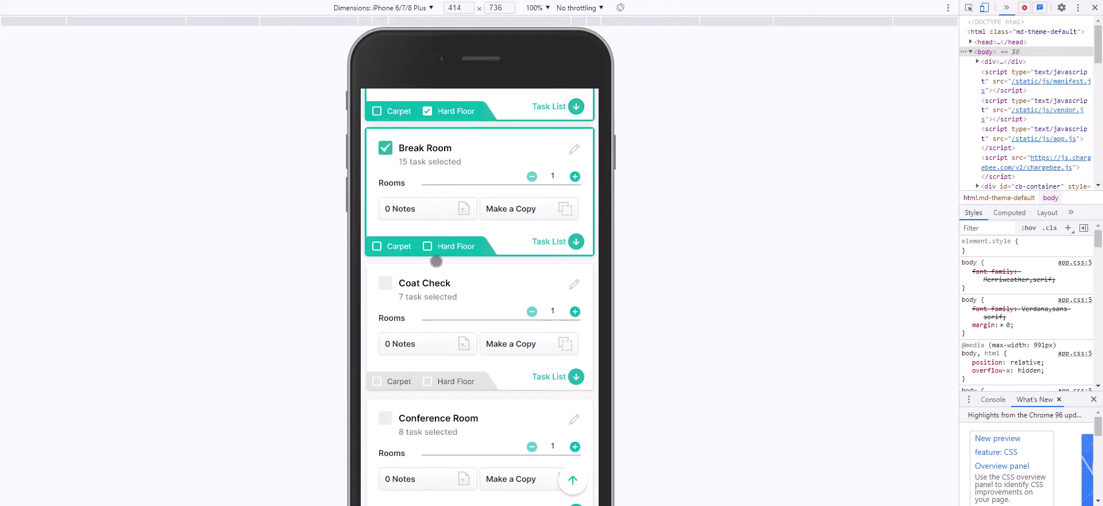
click(428, 246)
Step: Include the Coat Check and Dining Areas in the proposal, both with Hard Floor
click(387, 284)
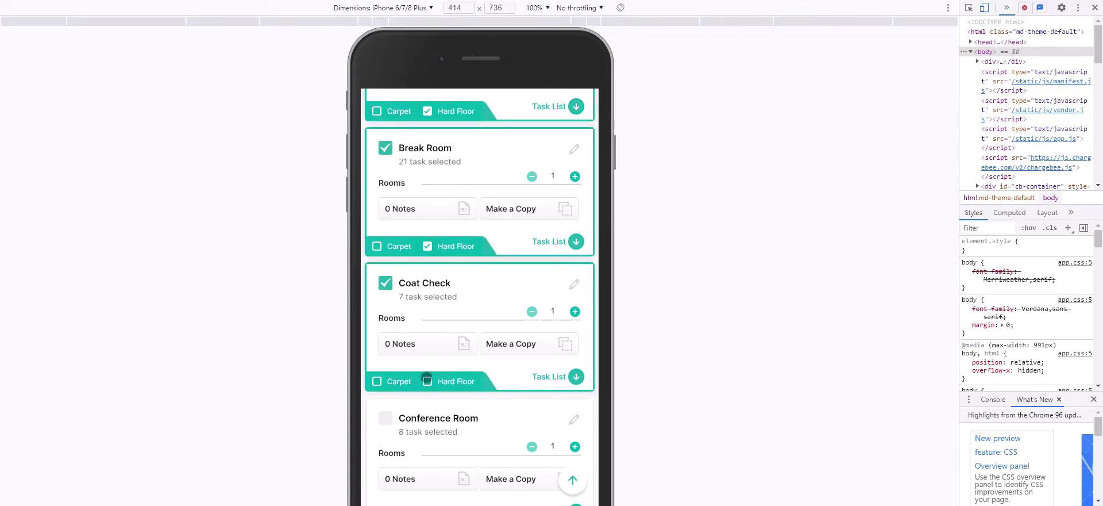
click(428, 381)
drag(485, 419, 499, 229)
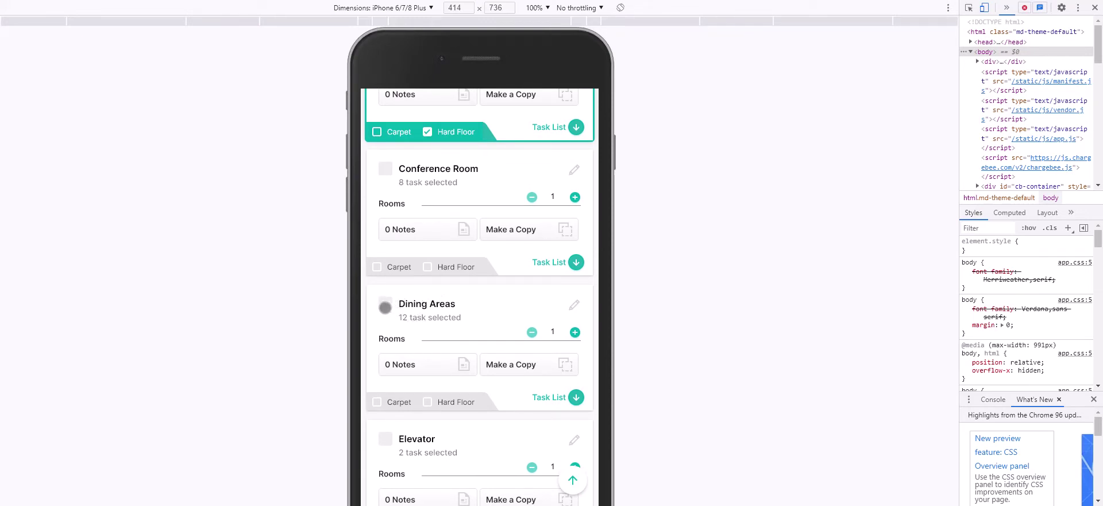
click(386, 304)
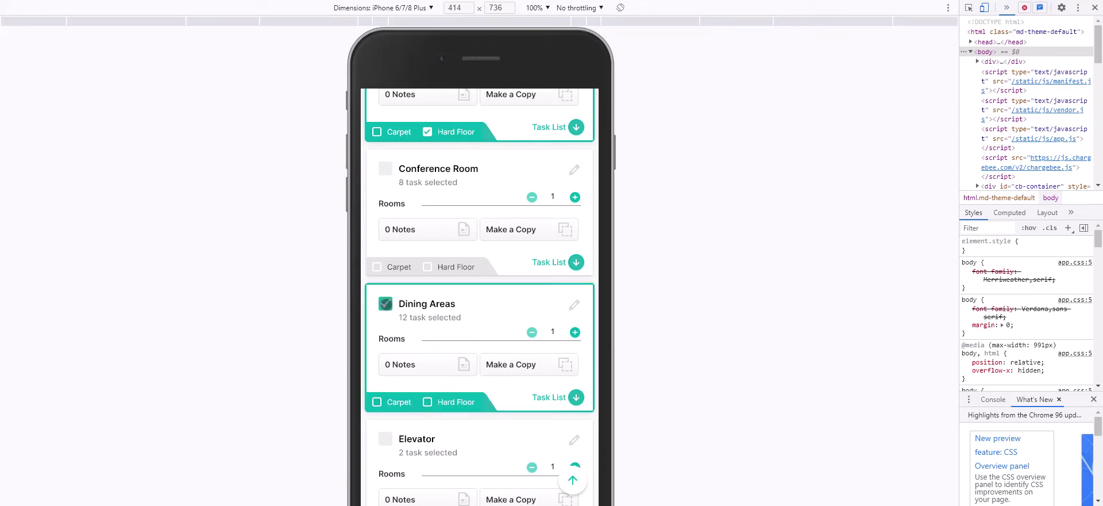
click(427, 401)
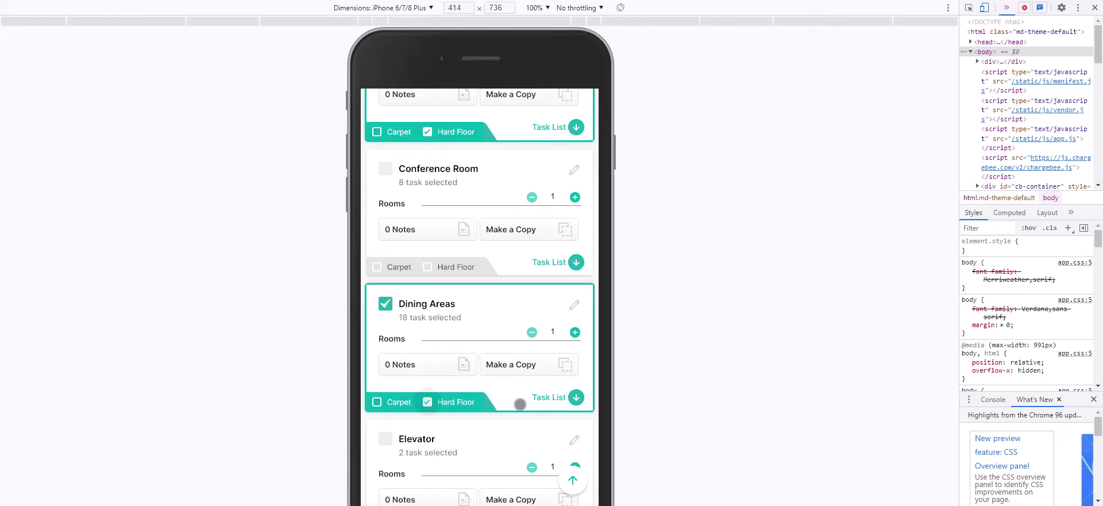
Step: Include the Enclosed Offices area with Hard Floor
scroll(466, 402, down, 4)
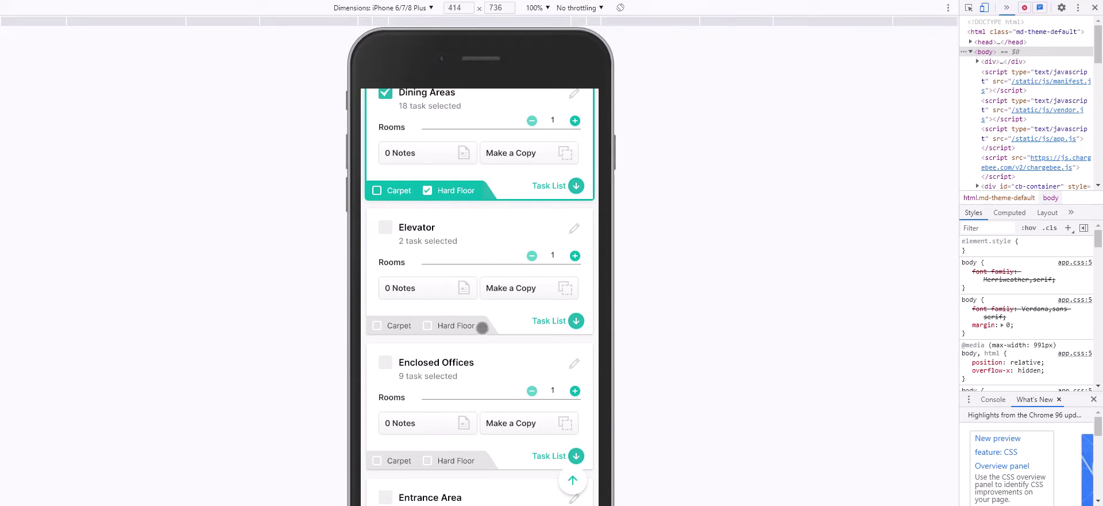
scroll(384, 376, down, 3)
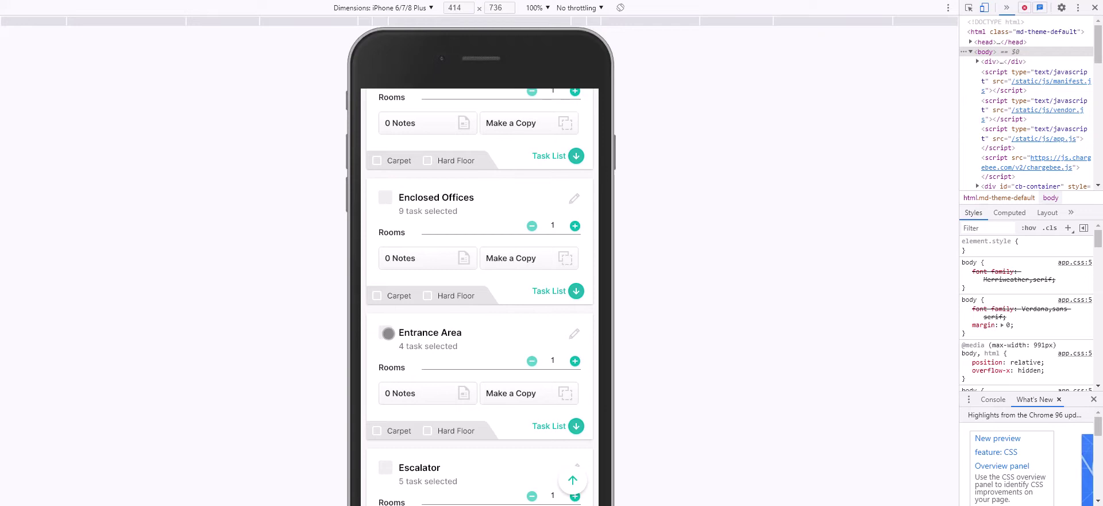
drag(438, 257, 447, 376)
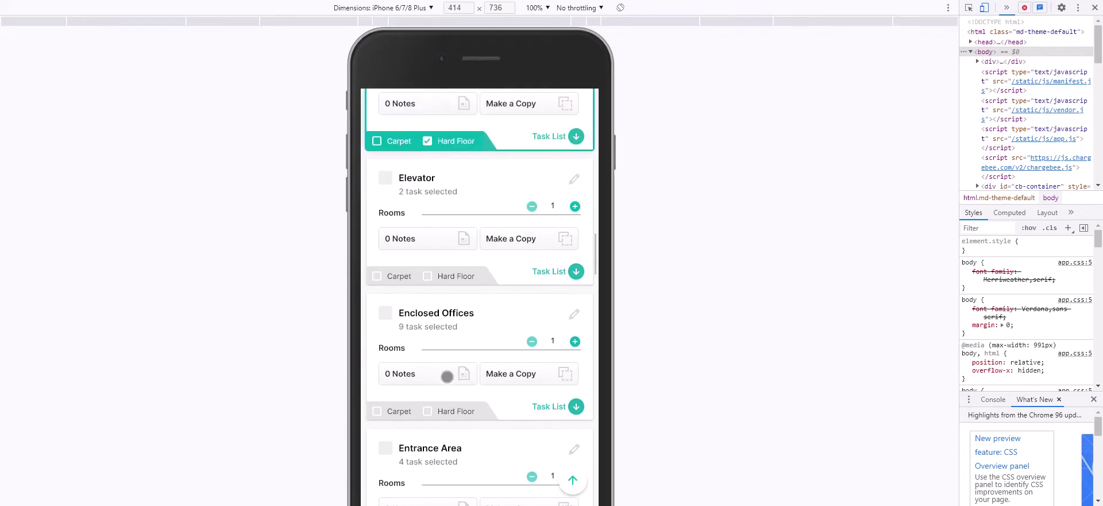
click(383, 316)
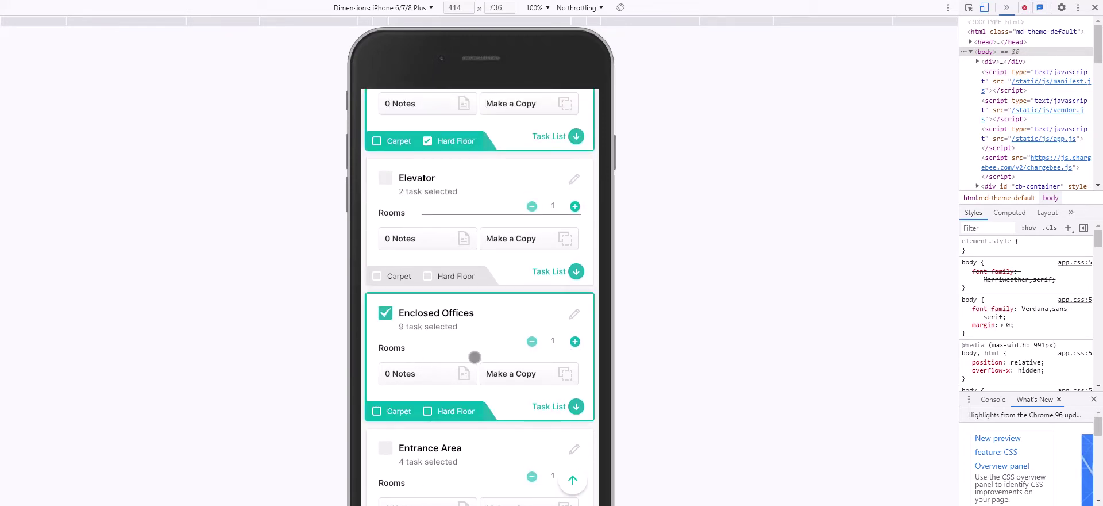
click(428, 411)
Step: Review the remaining areas in the list and proceed to the proposal's Projects stage
drag(490, 374, 494, 167)
drag(525, 338, 525, 167)
drag(491, 423, 490, 239)
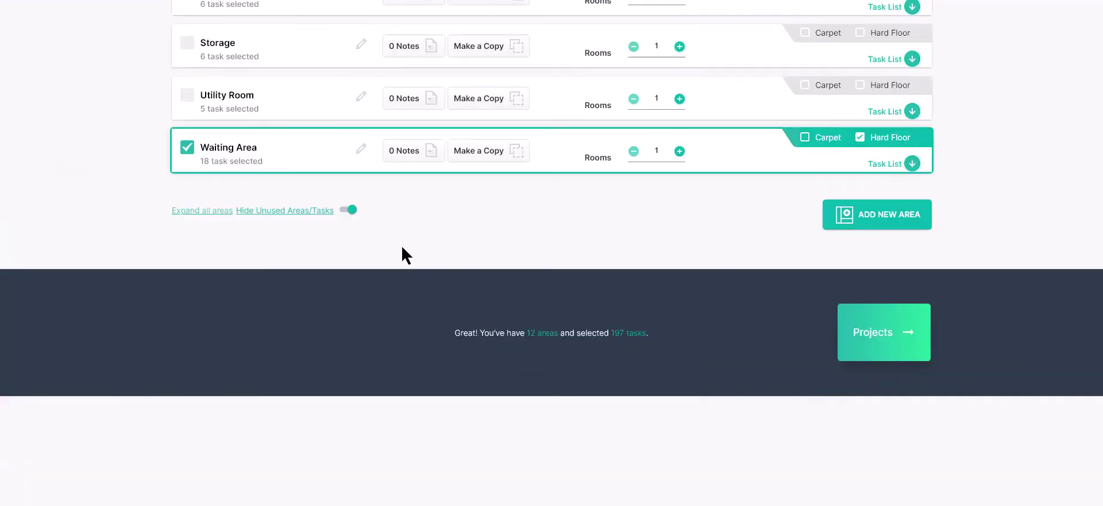
scroll(788, 250, up, 5)
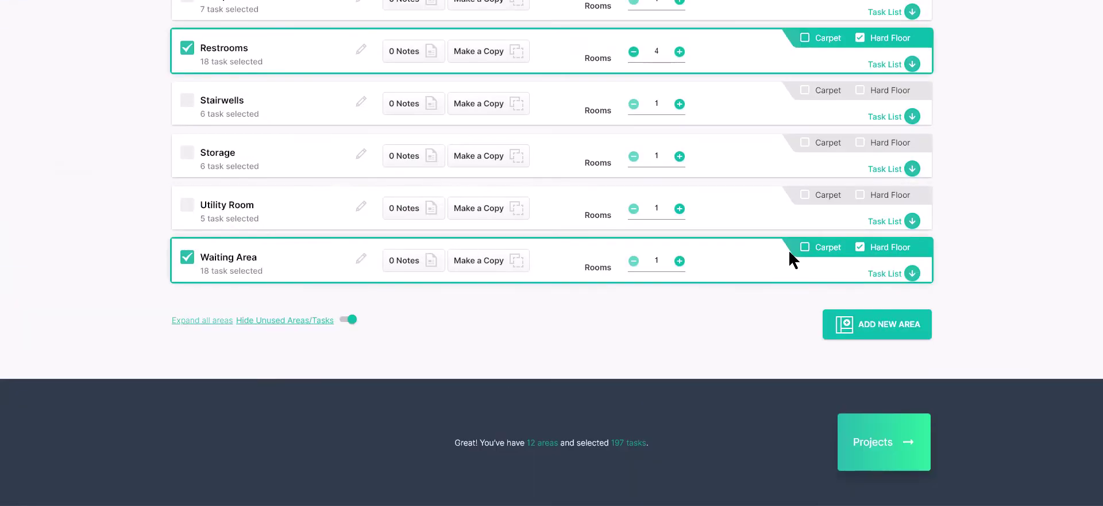
scroll(856, 291, down, 3)
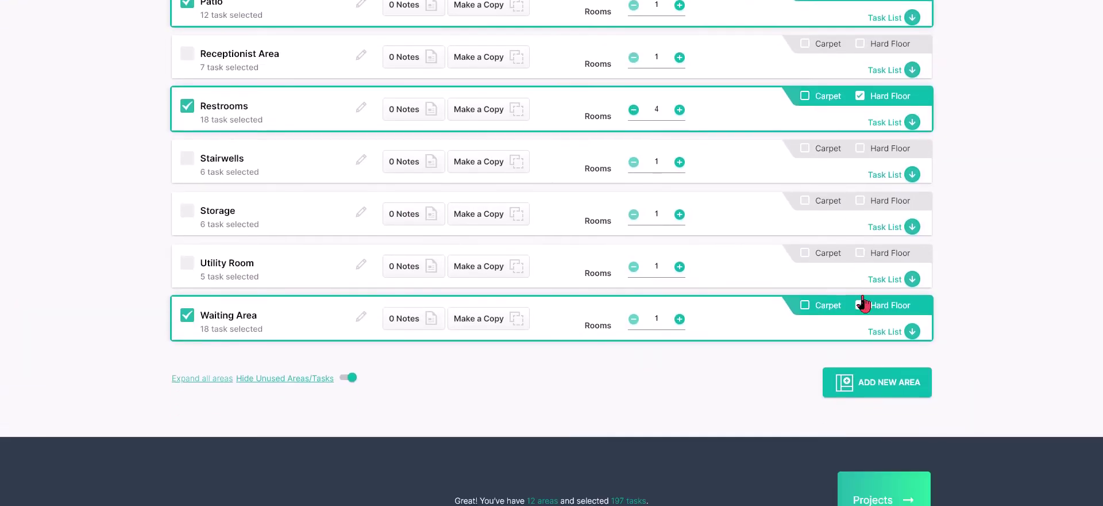
click(869, 442)
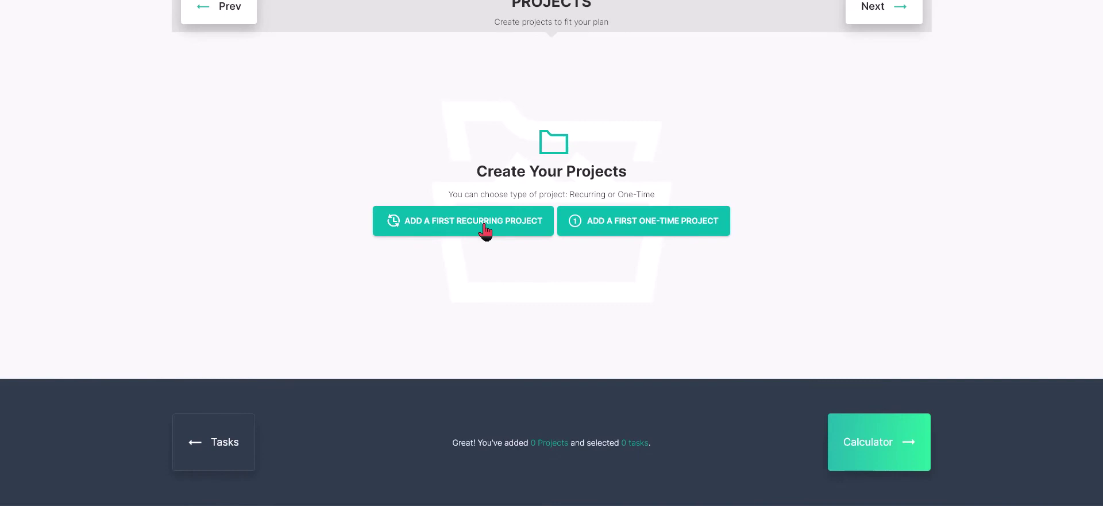
Step: Start a first recurring project with service type Hard Floor - Auto Scrub for the whole building
click(484, 228)
click(483, 260)
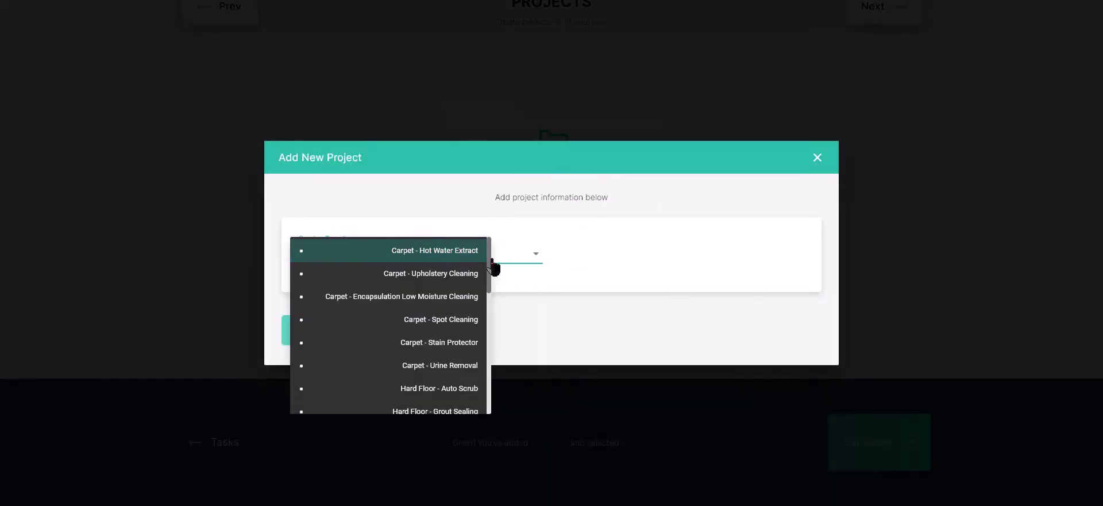
drag(488, 266, 489, 298)
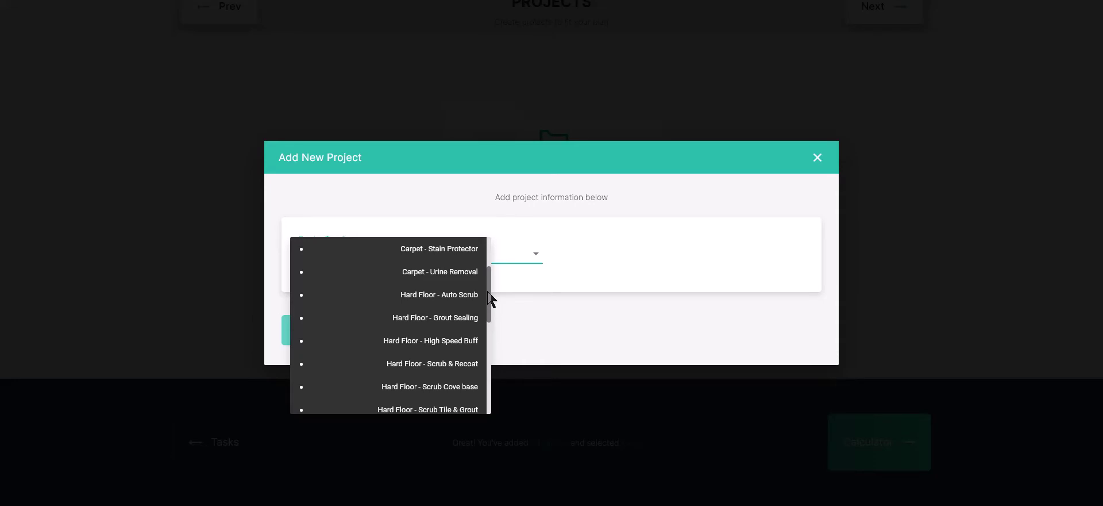
click(459, 295)
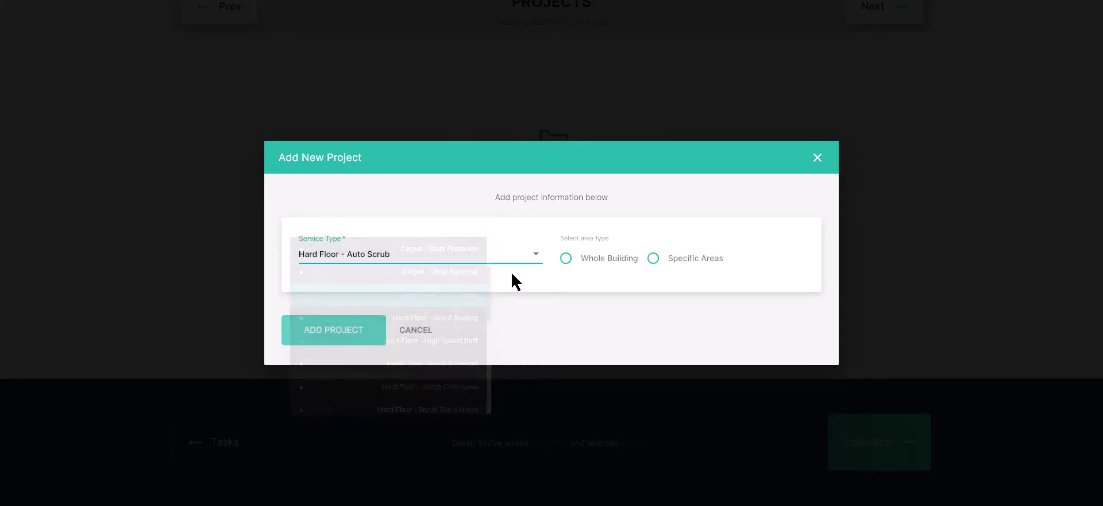
click(566, 259)
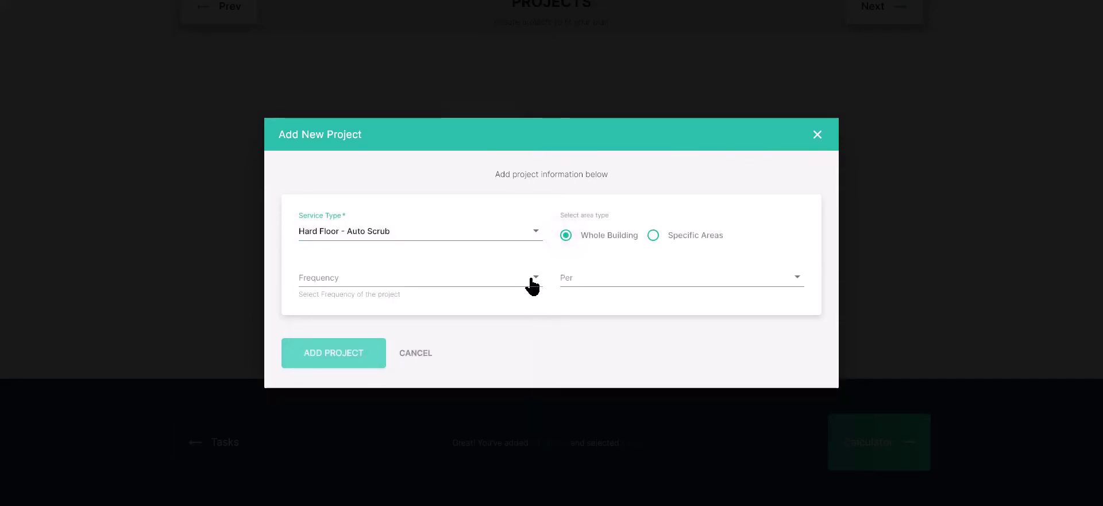
Step: Set the auto scrub project's frequency to 1 per month and add it to the proposal
click(532, 282)
click(486, 277)
click(586, 282)
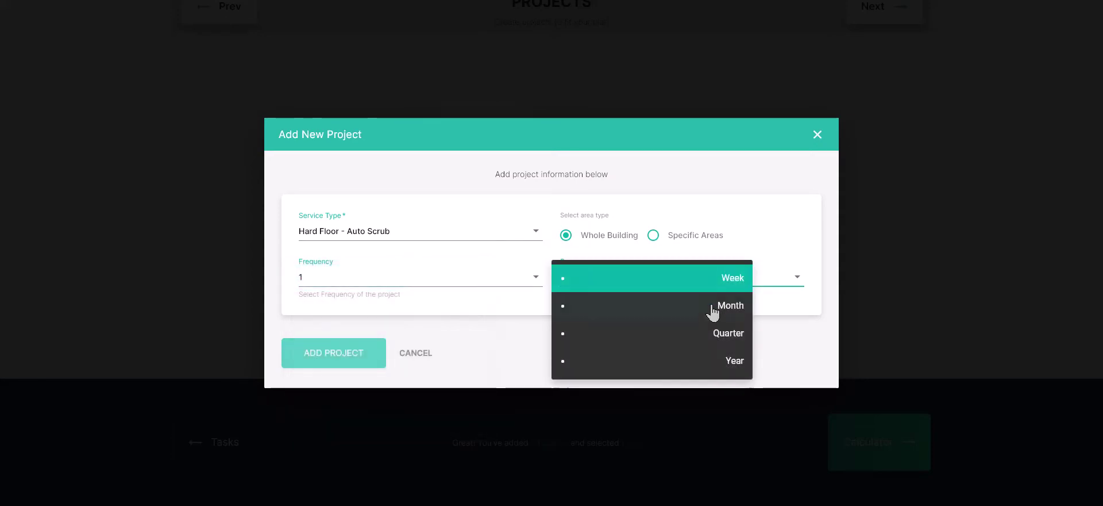
click(713, 310)
click(322, 362)
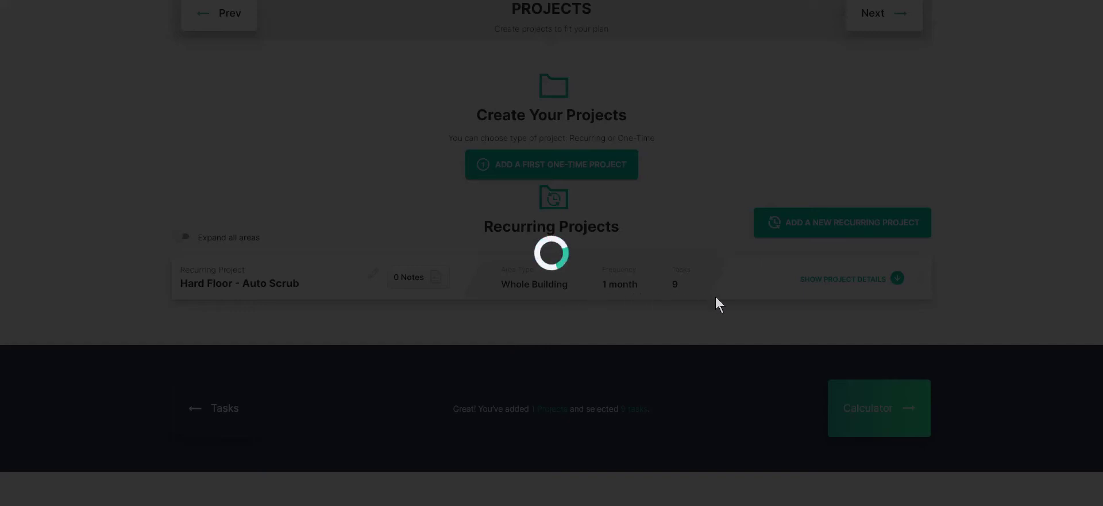
Step: Start another recurring project with service type Window Washing - Interior/Exterior for the whole building
scroll(716, 296, up, 1)
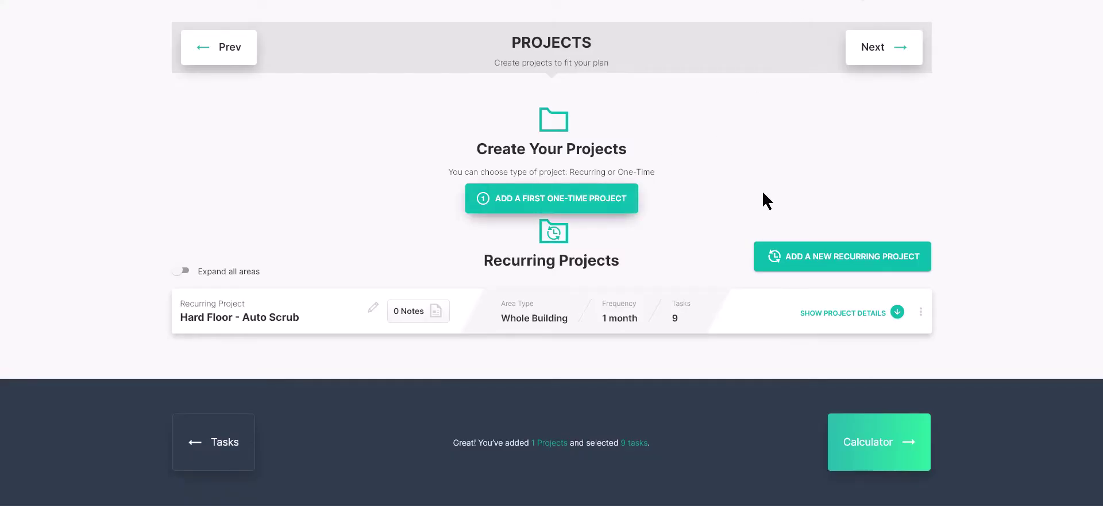
click(771, 262)
click(495, 265)
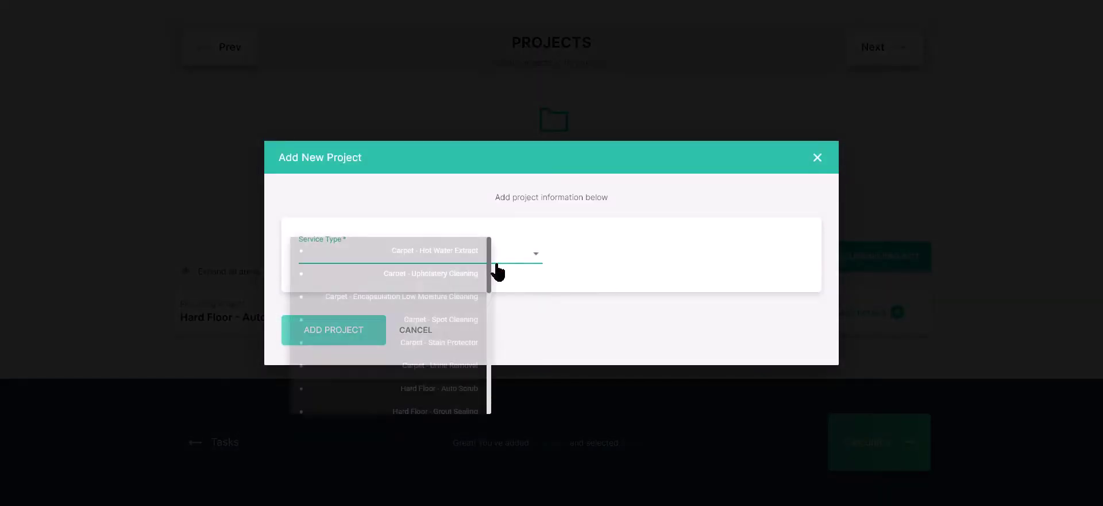
drag(490, 274, 496, 401)
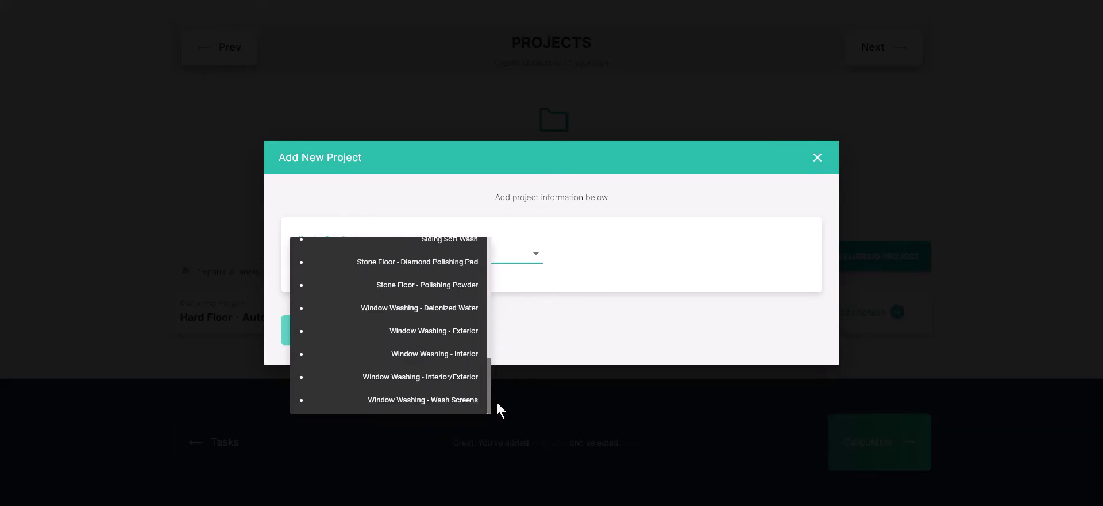
click(449, 384)
click(567, 258)
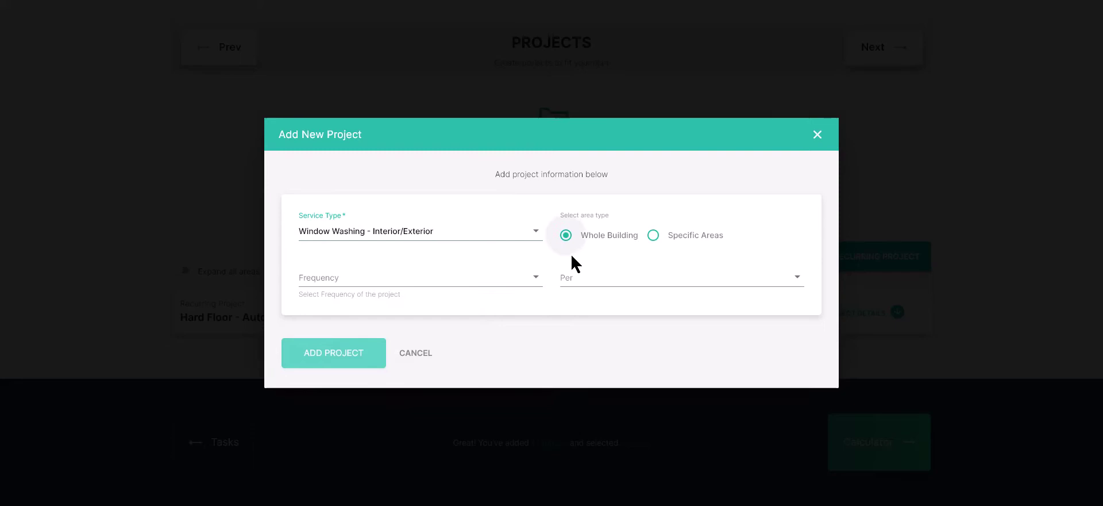
Step: Set the window washing project's frequency to 1 per quarter and add it to the proposal
click(530, 281)
click(469, 280)
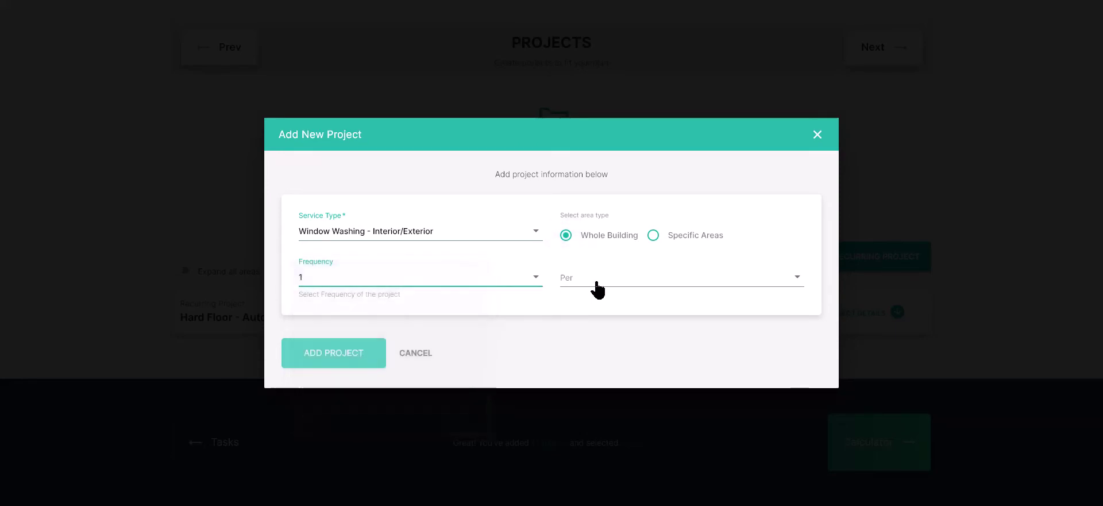
click(596, 281)
click(665, 335)
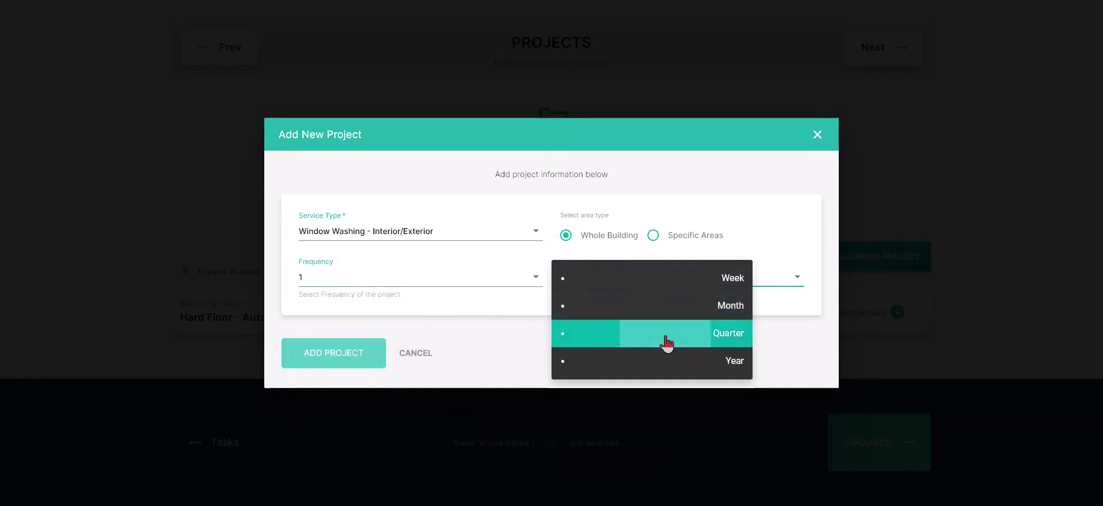
click(380, 351)
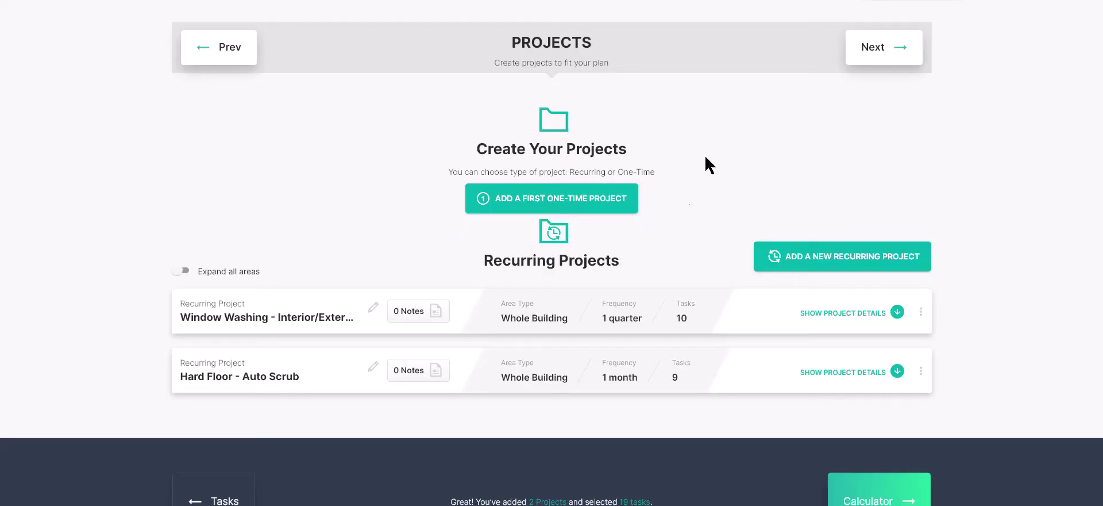
Step: Look at the window washing project's notes form, close it, and review the project's details and task list
click(430, 313)
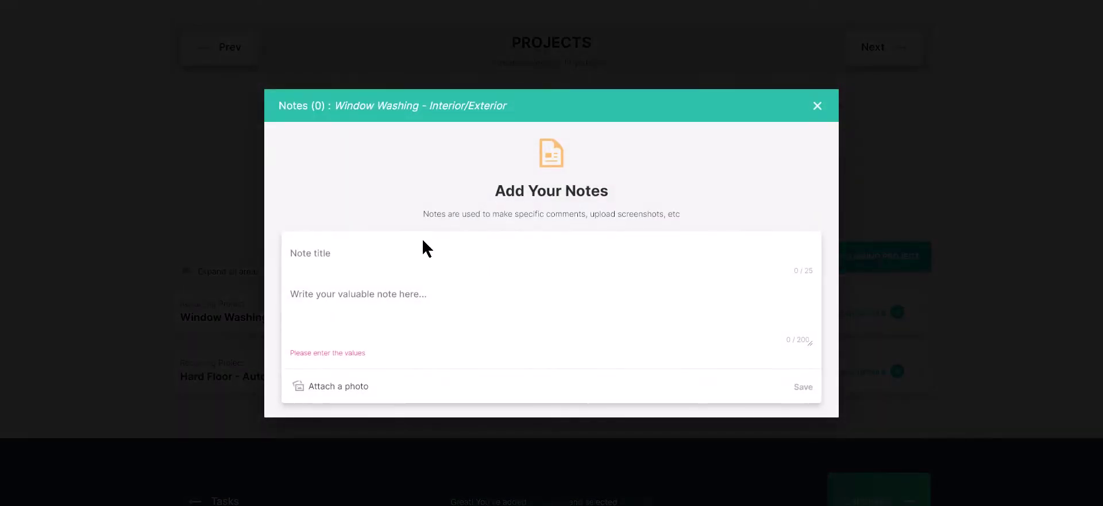
click(815, 106)
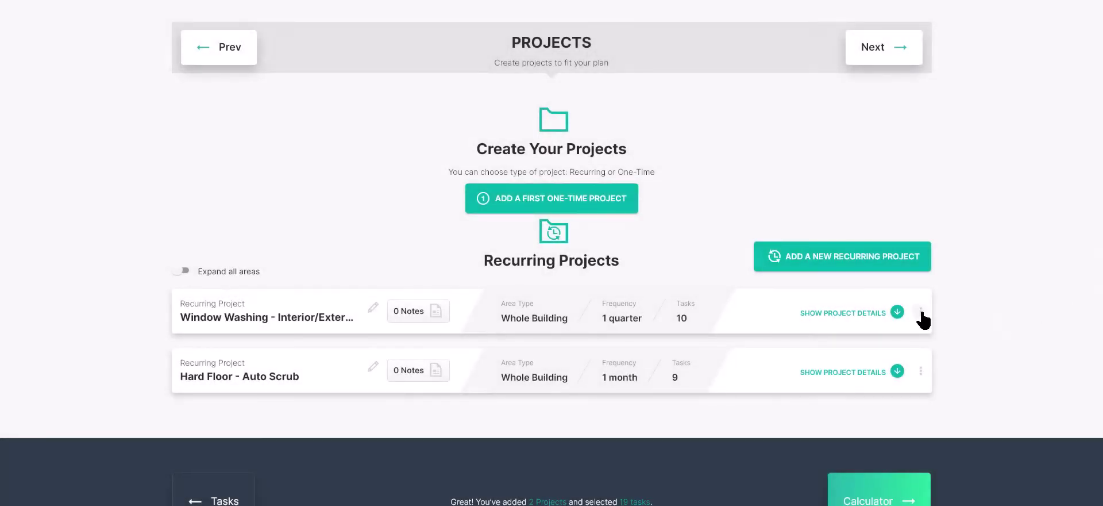
click(898, 313)
scroll(813, 374, down, 3)
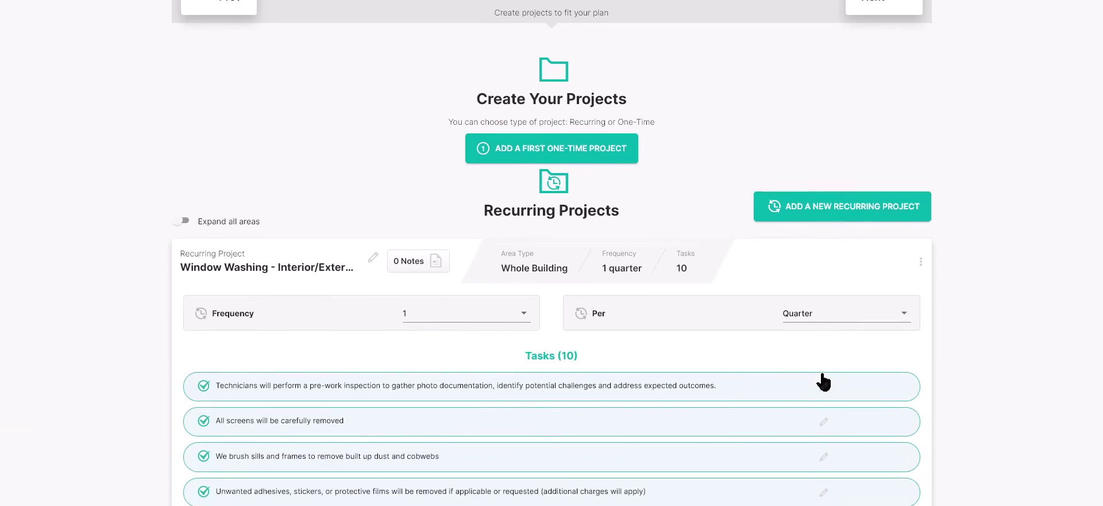
scroll(825, 371, down, 1)
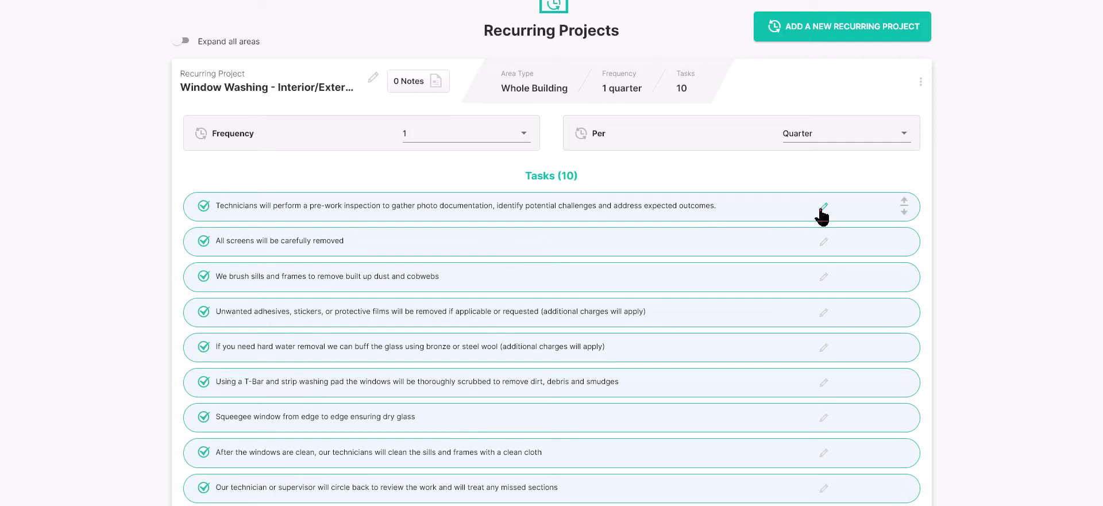
scroll(936, 195, up, 5)
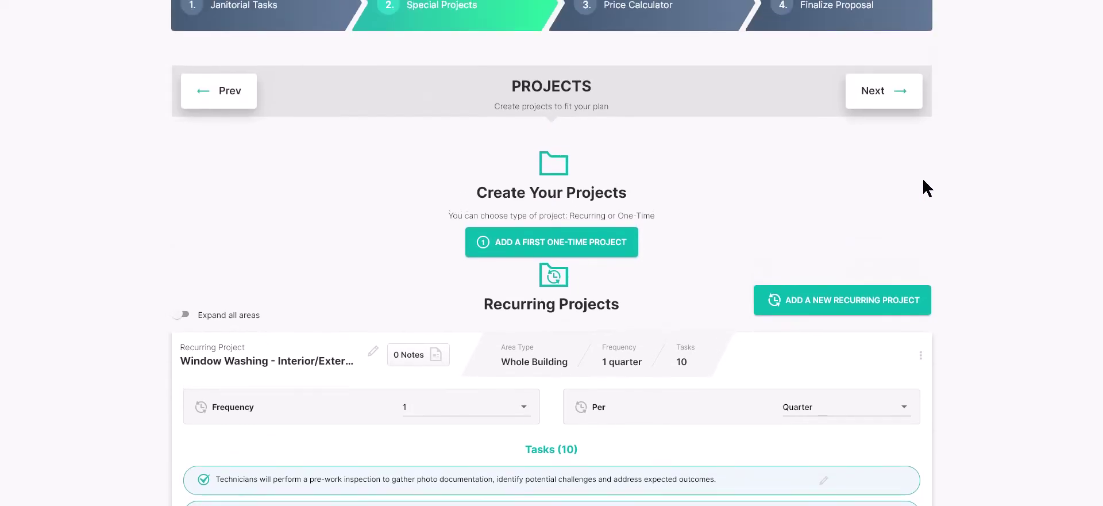
Step: Go to the Price Calculator stage and start a Custodians labor cost with 1 staff, rate of pay 15 and 5 hours
scroll(680, 104, up, 1)
click(684, 71)
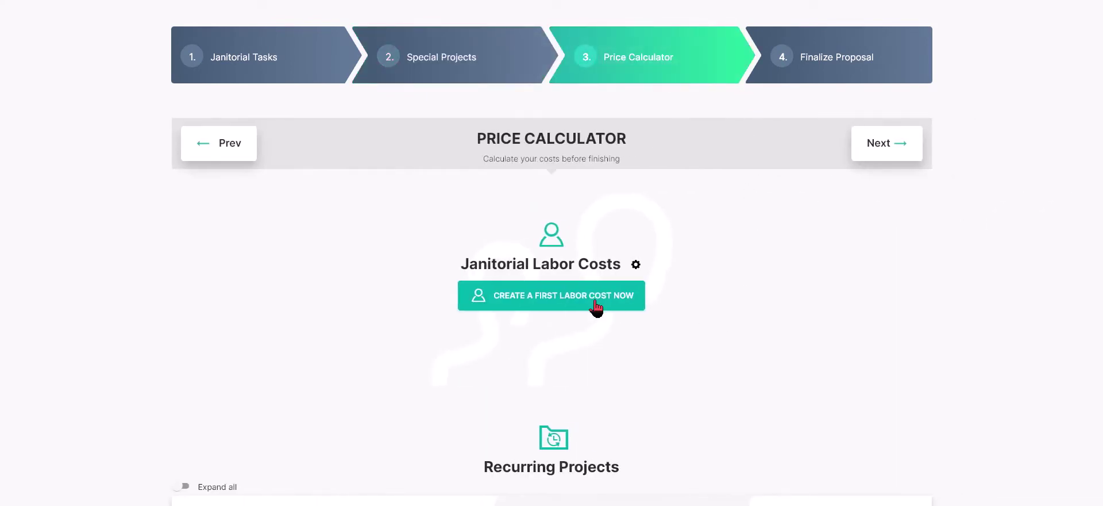
click(595, 303)
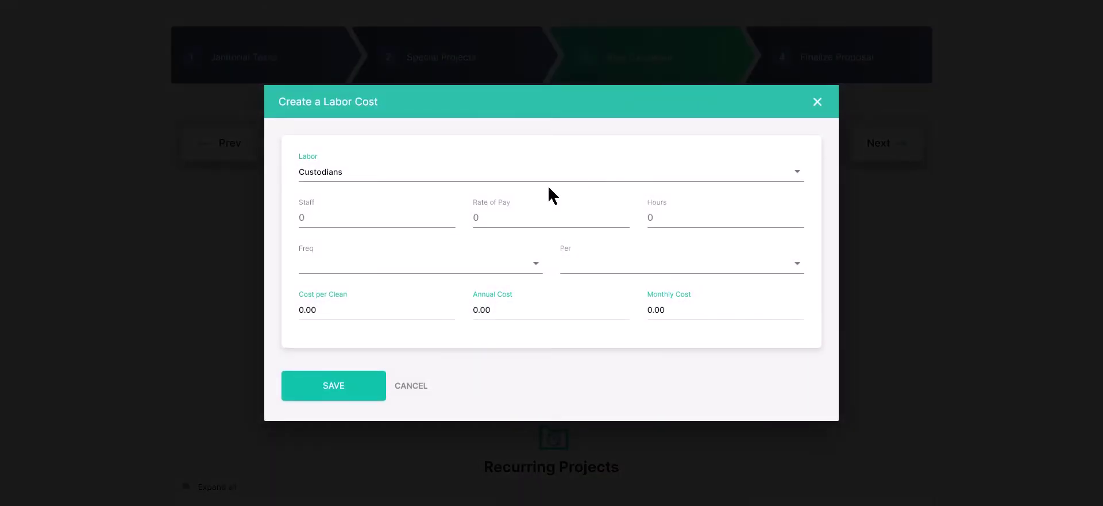
click(372, 219)
text(1)
key(Tab)
text(15)
key(Tab)
text(5)
Step: Set the Custodians labor cost's frequency to 5 per week and save it
click(423, 271)
click(453, 376)
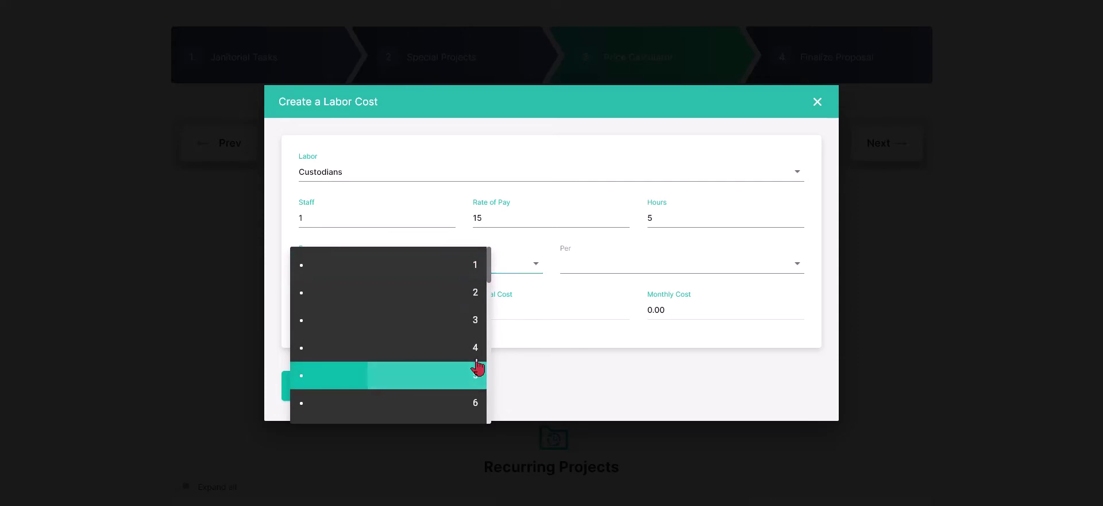
click(629, 268)
click(664, 269)
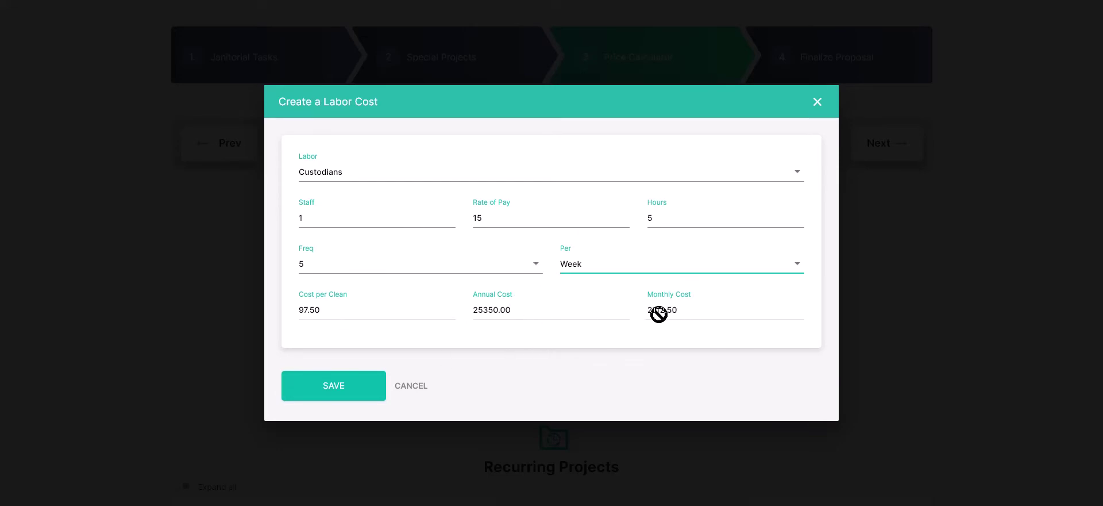
click(341, 391)
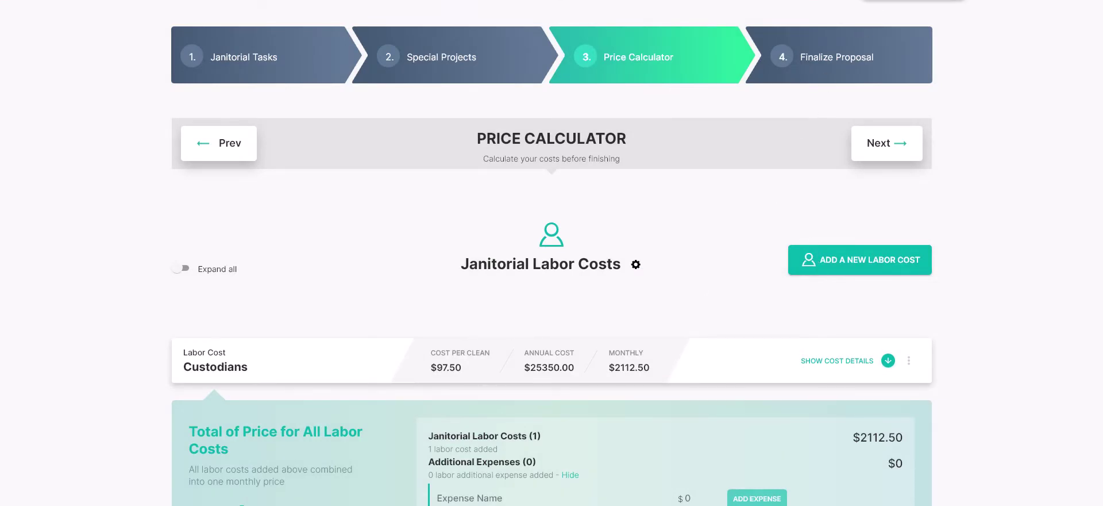
Step: Start a new labor cost for Trainers with 1 staff, rate of pay 17 and 15 hours
click(847, 269)
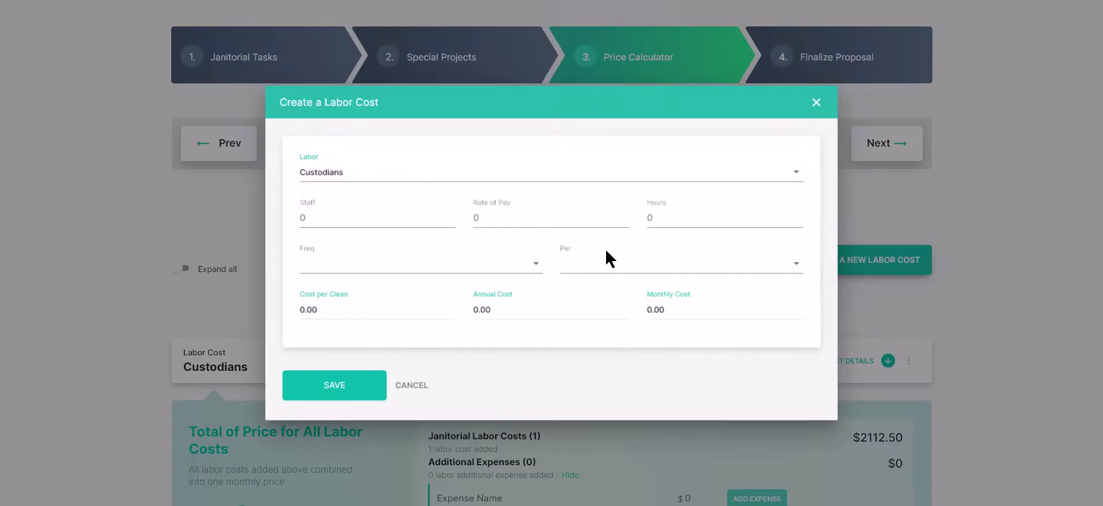
click(561, 179)
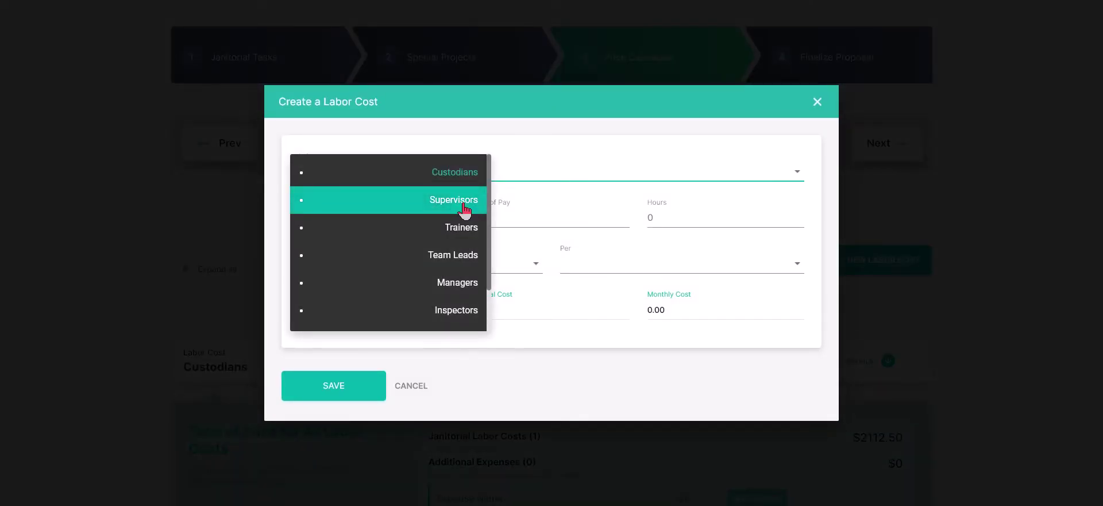
click(468, 230)
click(345, 211)
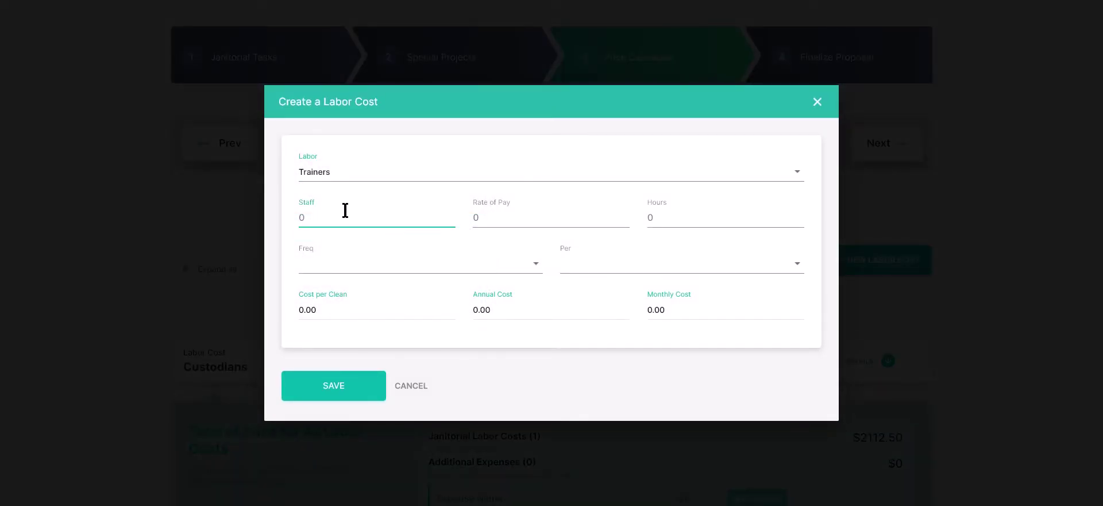
text(1)
key(Tab)
text(17)
text(15)
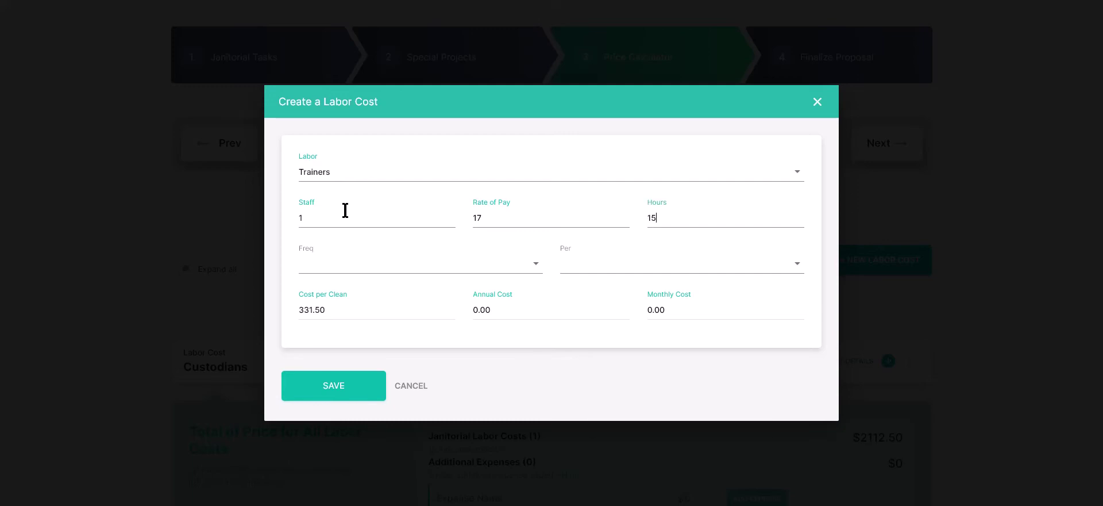
Step: Set the Trainers labor cost's frequency to 1 per quarter and save it
click(511, 269)
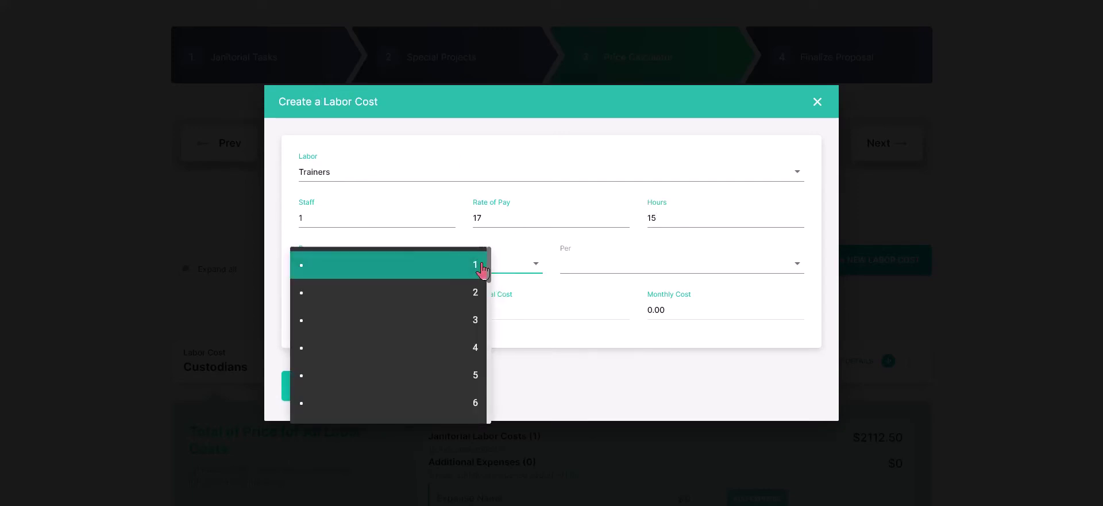
click(482, 269)
click(729, 265)
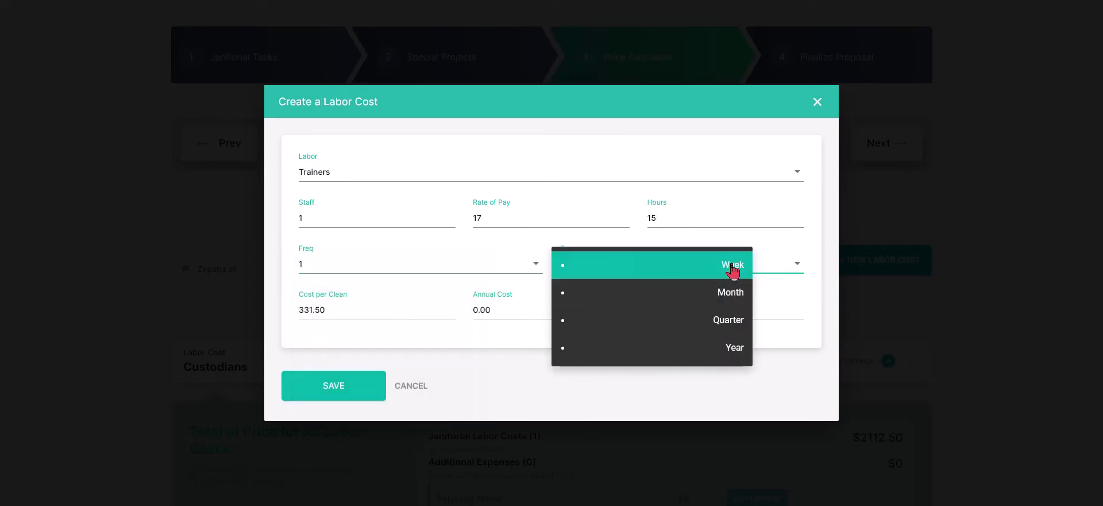
click(735, 322)
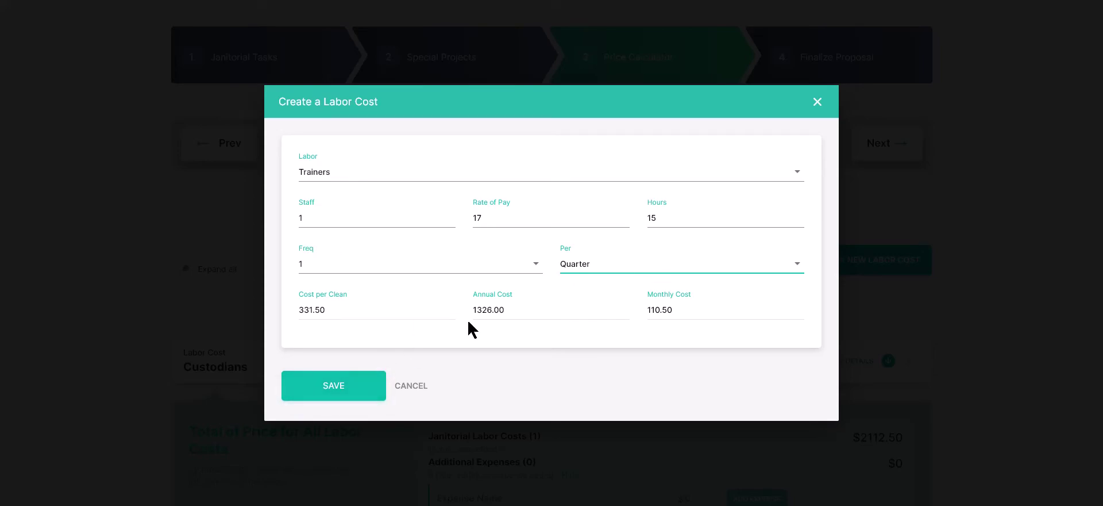
click(341, 391)
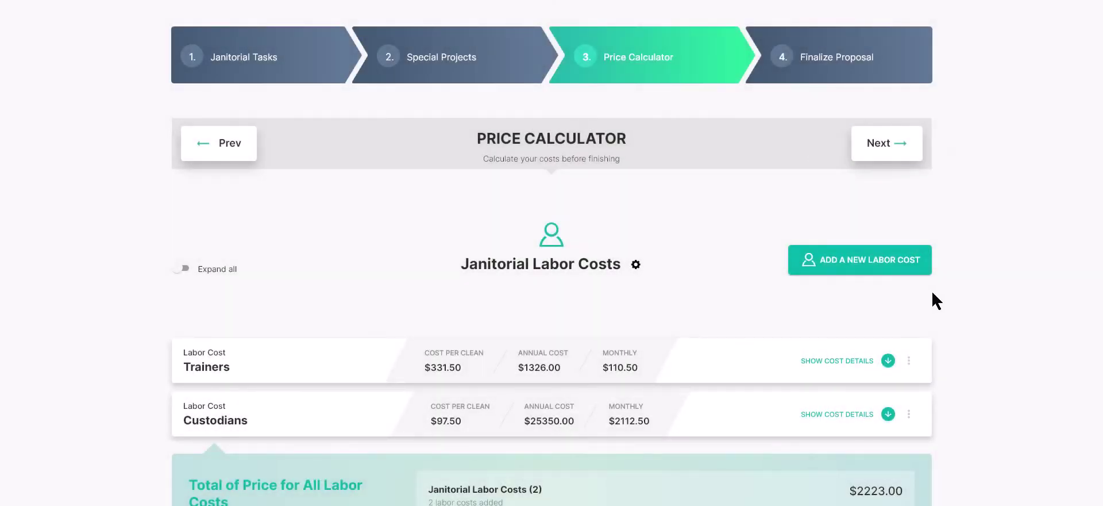
Step: Start a new labor cost for Inspectors with 1 staff, rate of pay 20 and 1 hour
click(825, 255)
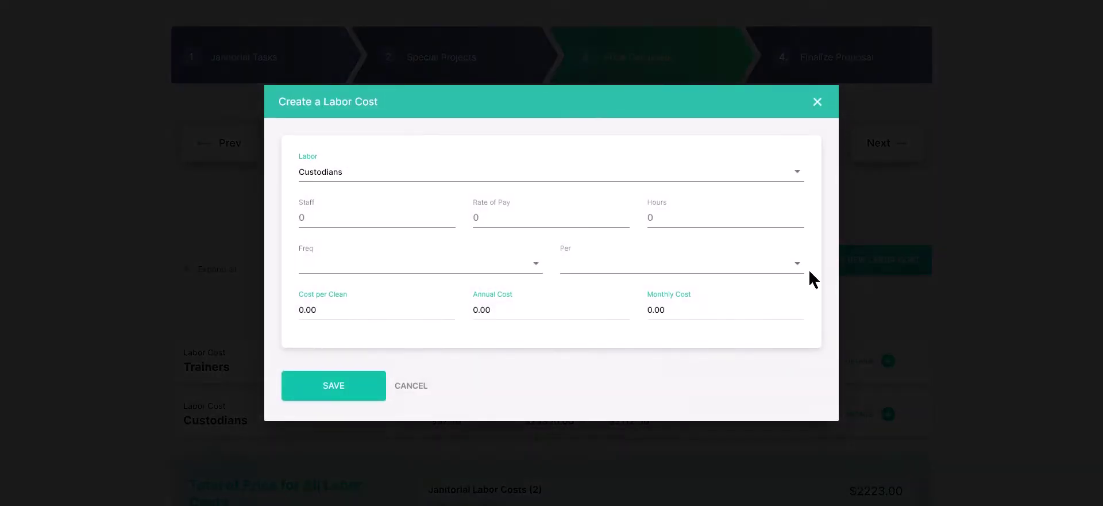
click(527, 175)
scroll(477, 247, down, 2)
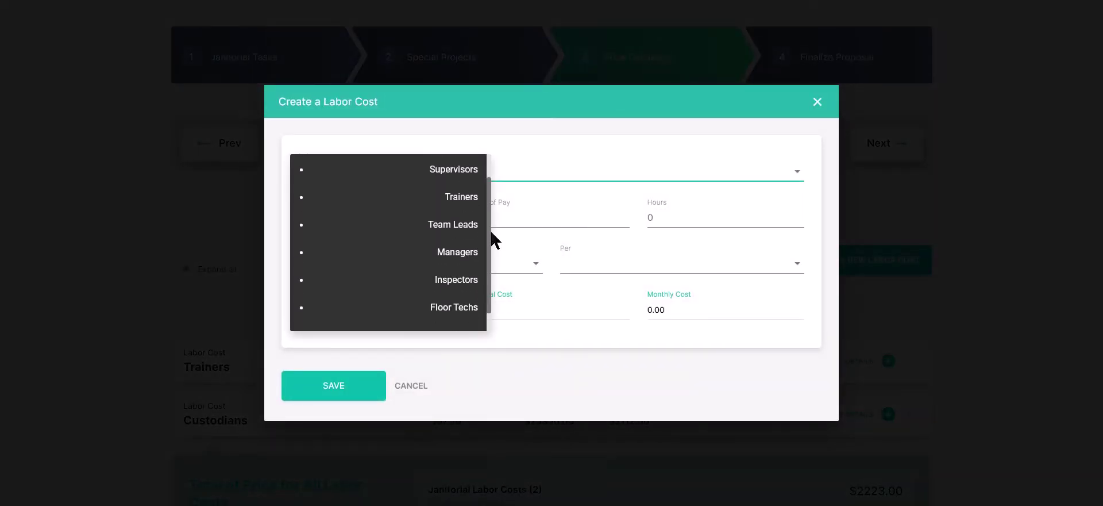
click(466, 266)
click(423, 223)
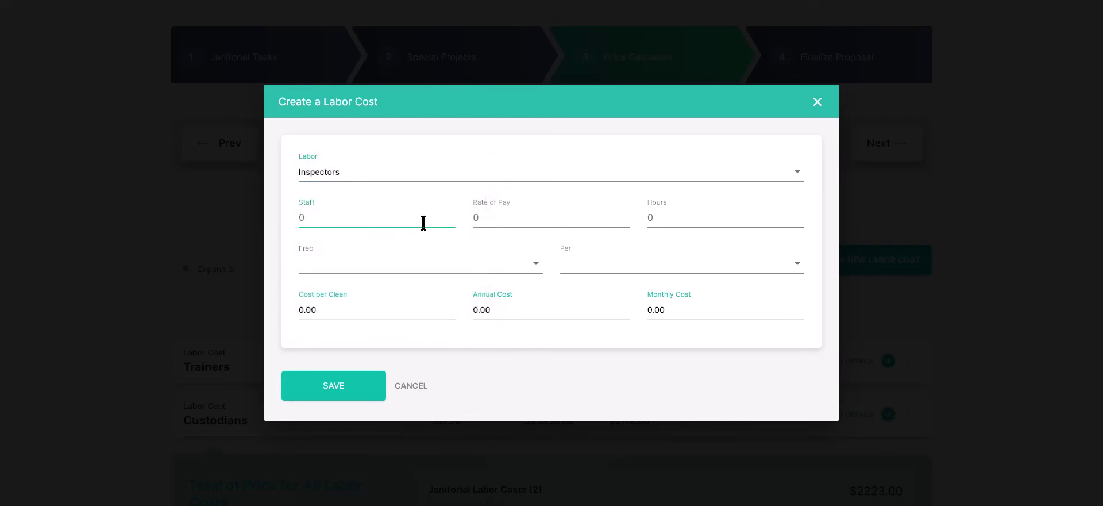
text(1)
key(Tab)
text(20)
click(689, 222)
text(1)
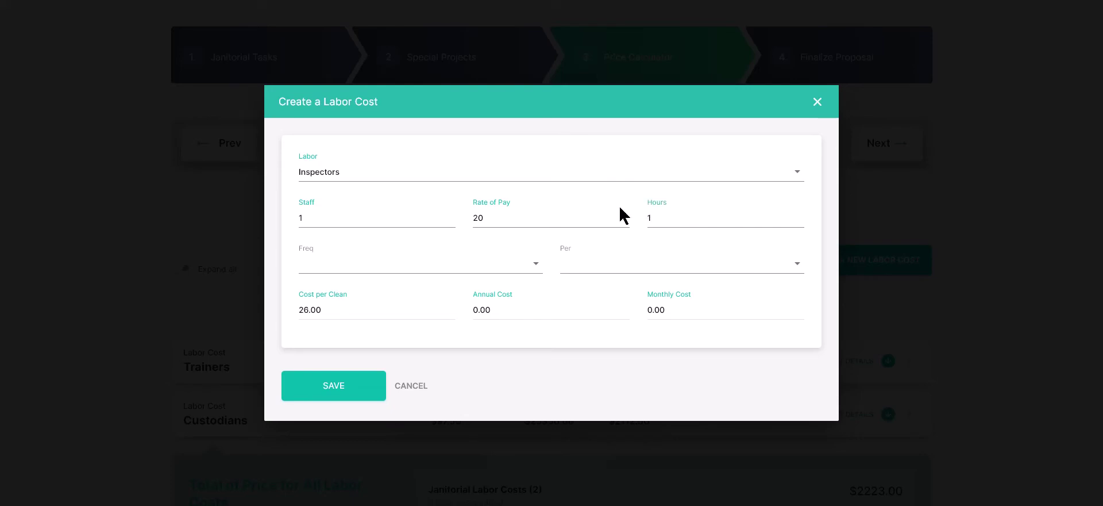
Step: Set the Inspectors labor cost's frequency to 1 per week and save it
click(529, 269)
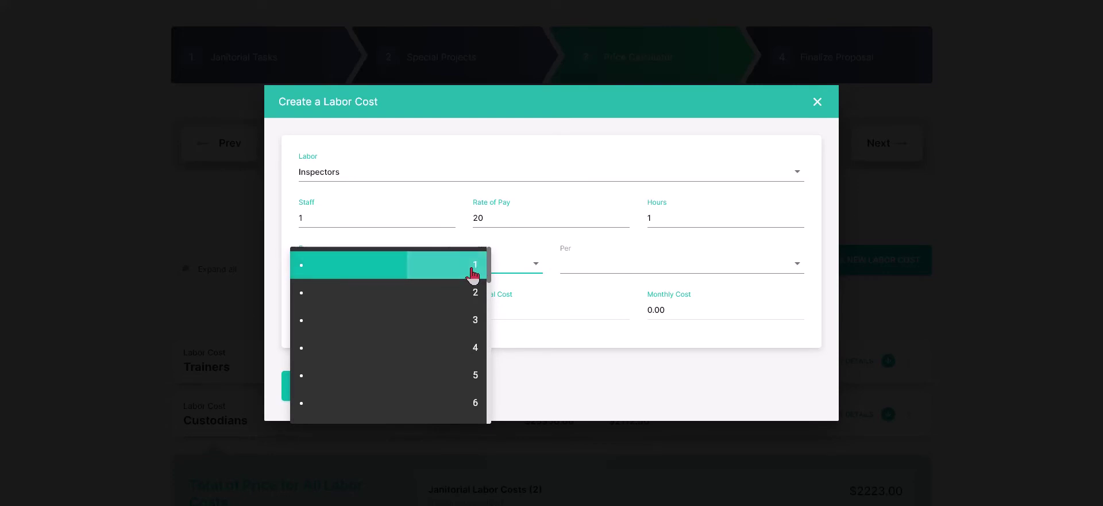
click(476, 265)
click(612, 275)
click(733, 270)
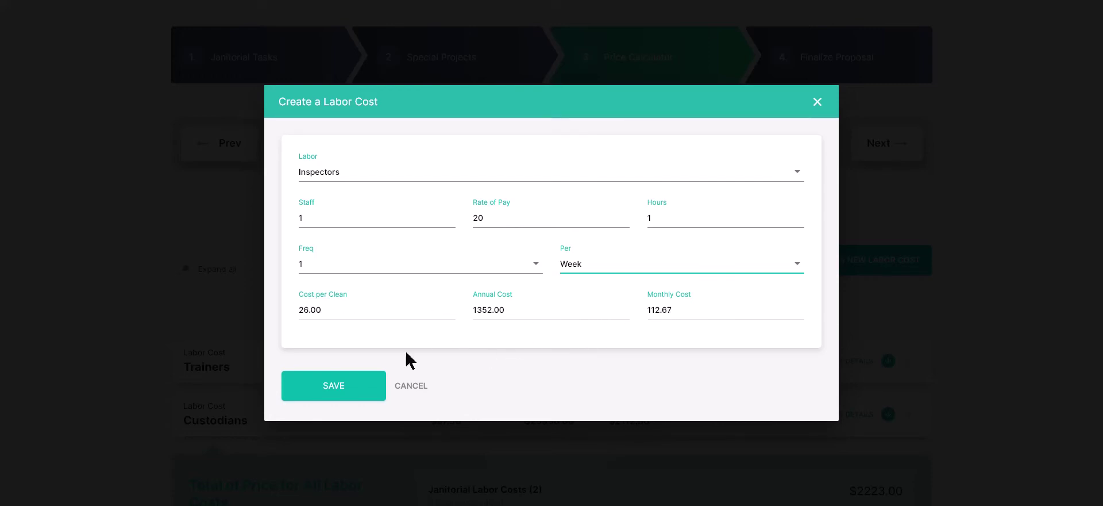
click(313, 387)
Step: Add an additional expense named "cleaning supplies" for $100 to the labor cost total
scroll(737, 318, down, 3)
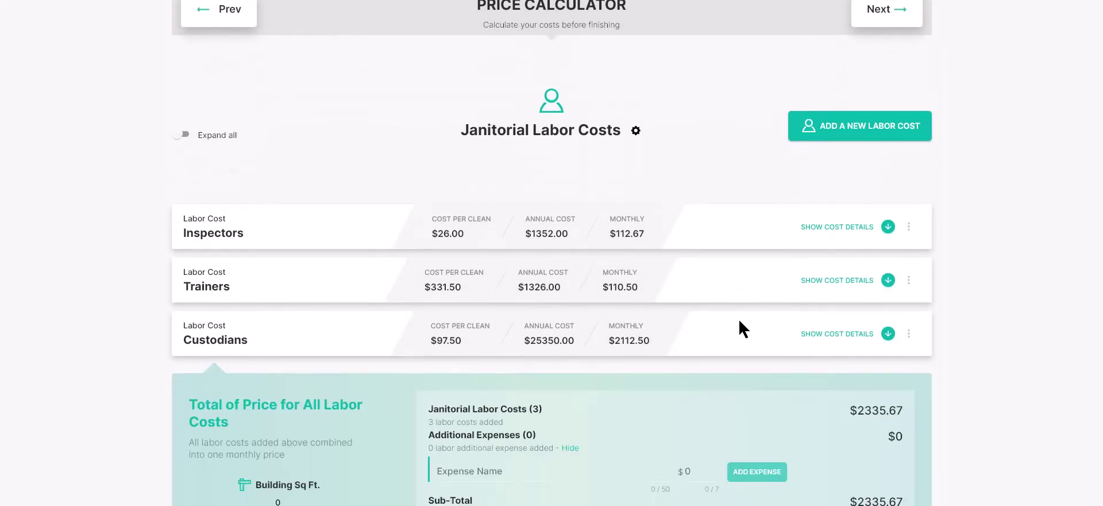
scroll(739, 319, down, 3)
click(554, 304)
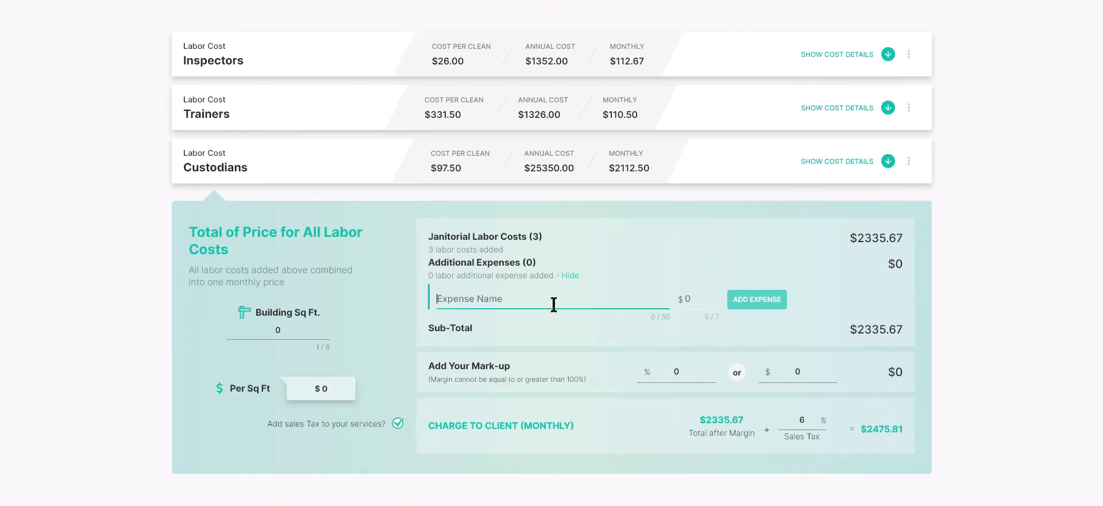
text(cleaning supplies)
key(Tab)
text(10)
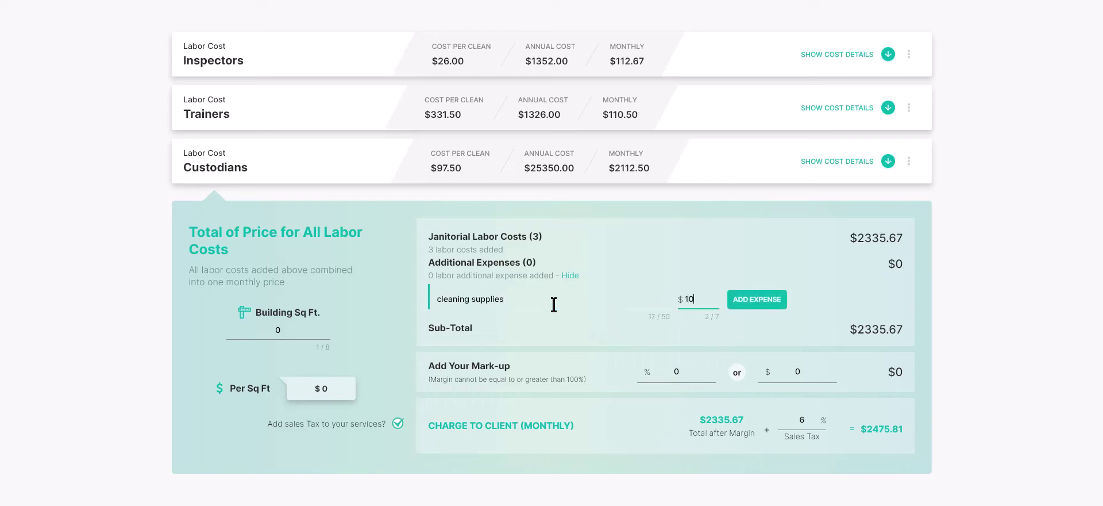
text(0)
click(741, 300)
Step: Add a second additional expense named "Tech Fee" for $50
click(586, 322)
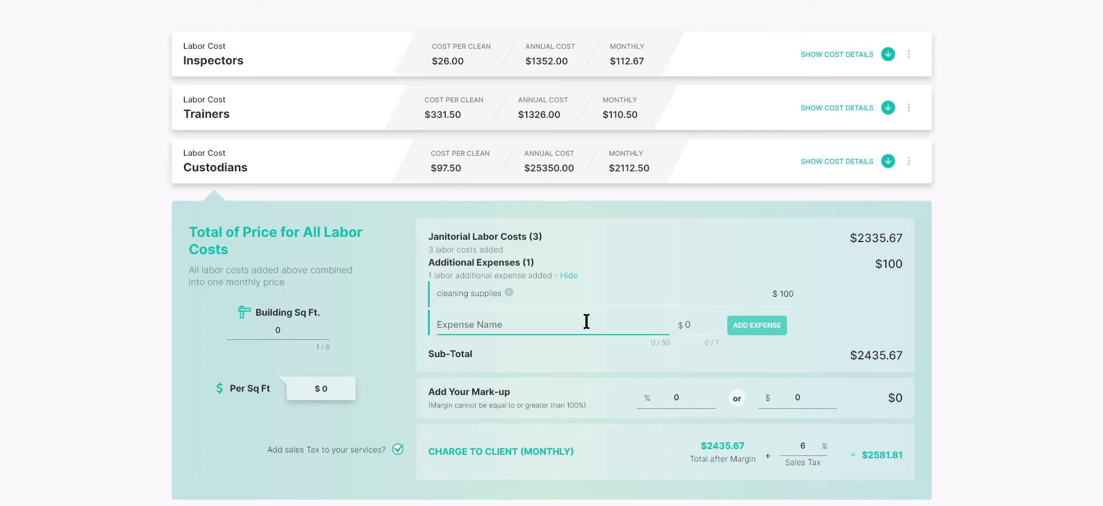
text(Tech Fee)
click(686, 324)
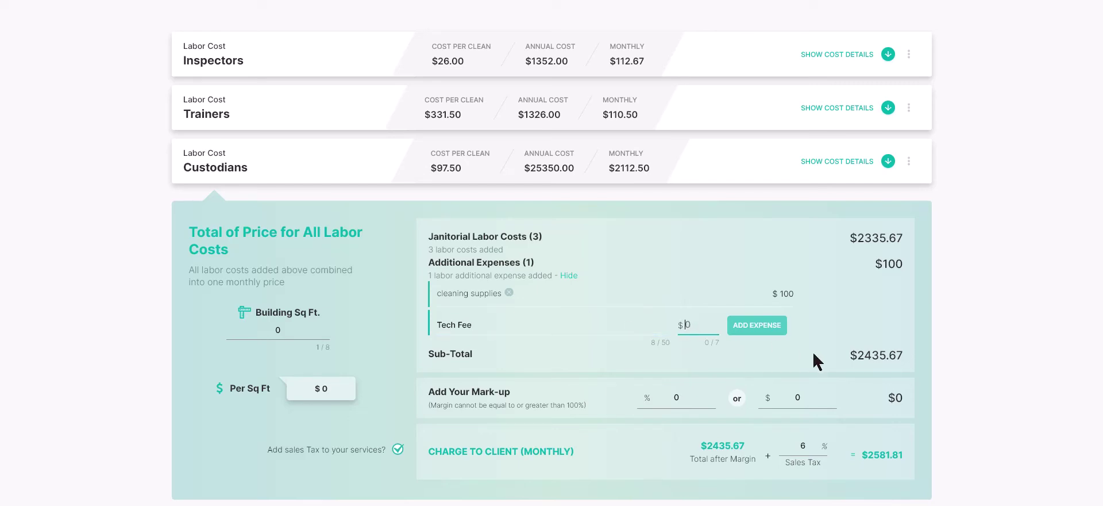
text(50)
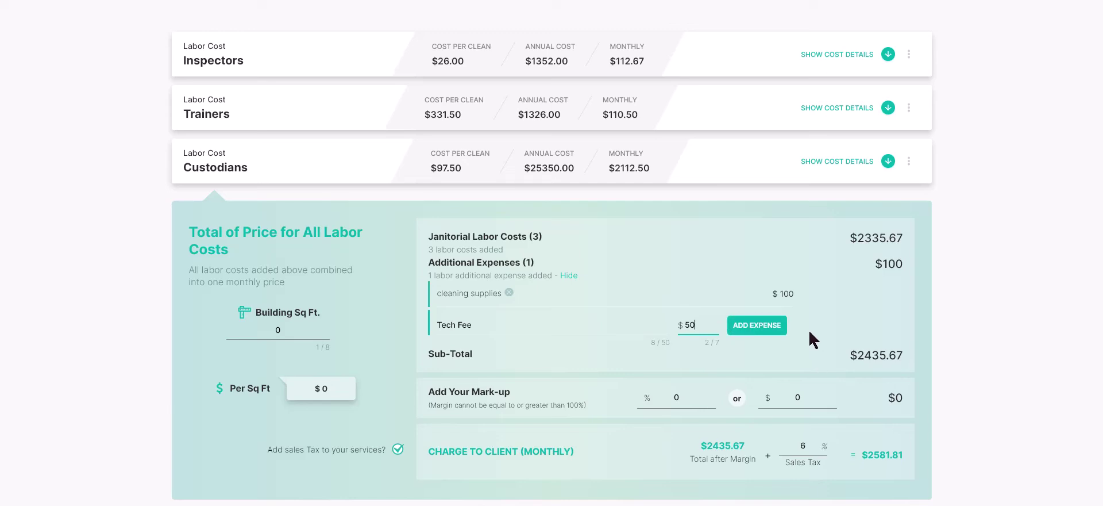
click(770, 325)
Step: Set the mark-up on the janitorial labor costs to 30%
scroll(795, 374, down, 1)
click(665, 366)
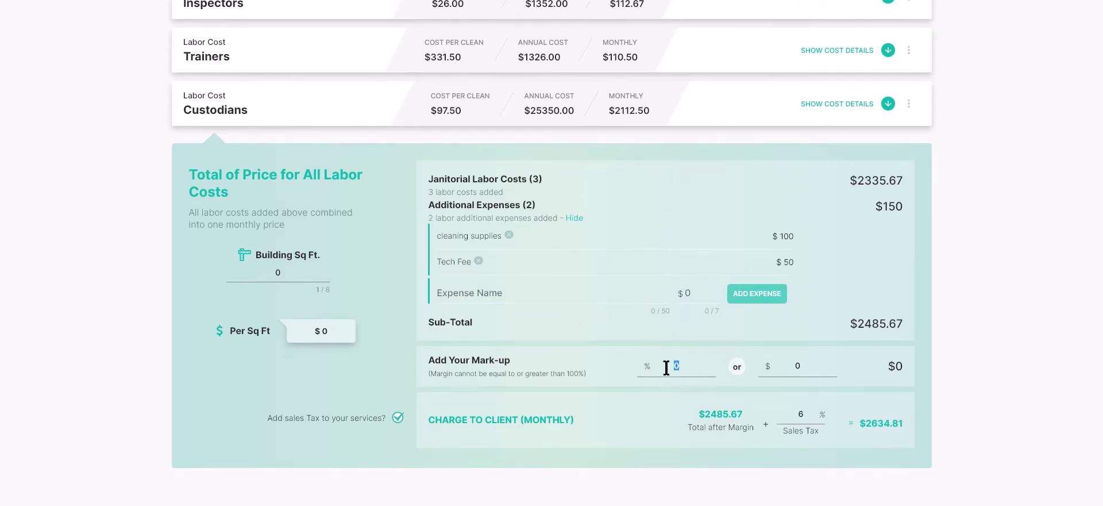
text(30)
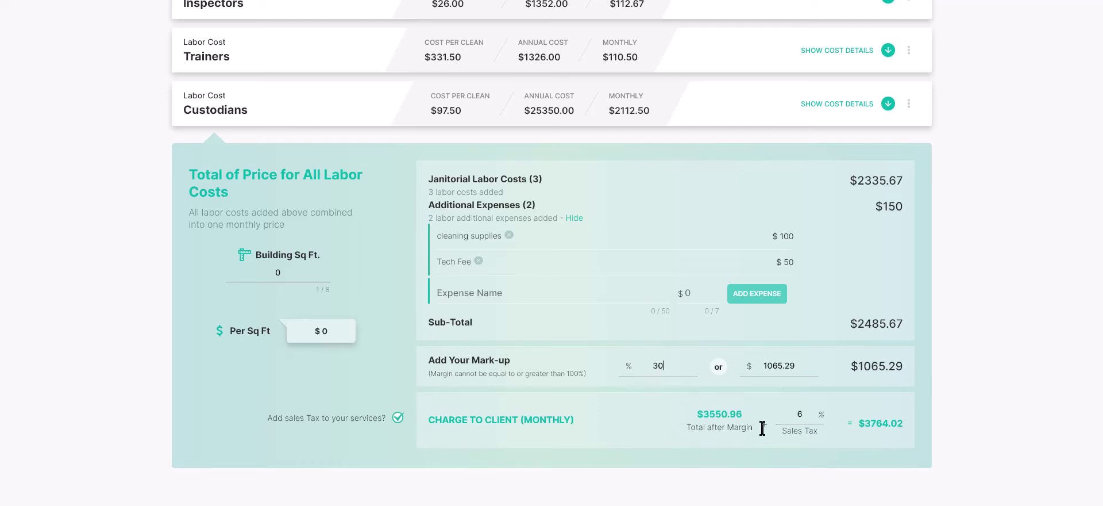
Step: Exclude sales tax from the labor services and set the mark-up to a flat $1500
click(398, 418)
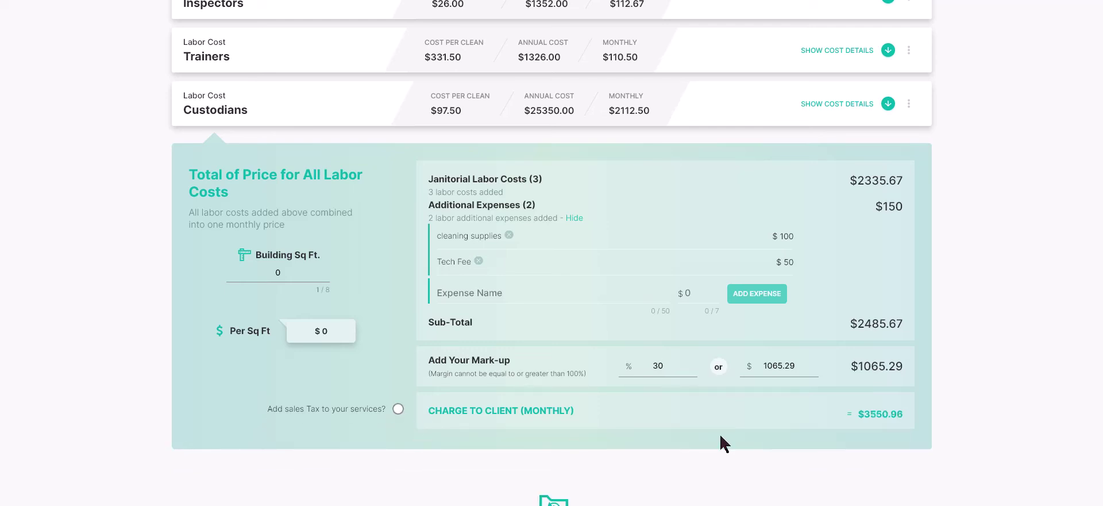
drag(905, 411, 868, 415)
drag(801, 366, 761, 366)
text(1500)
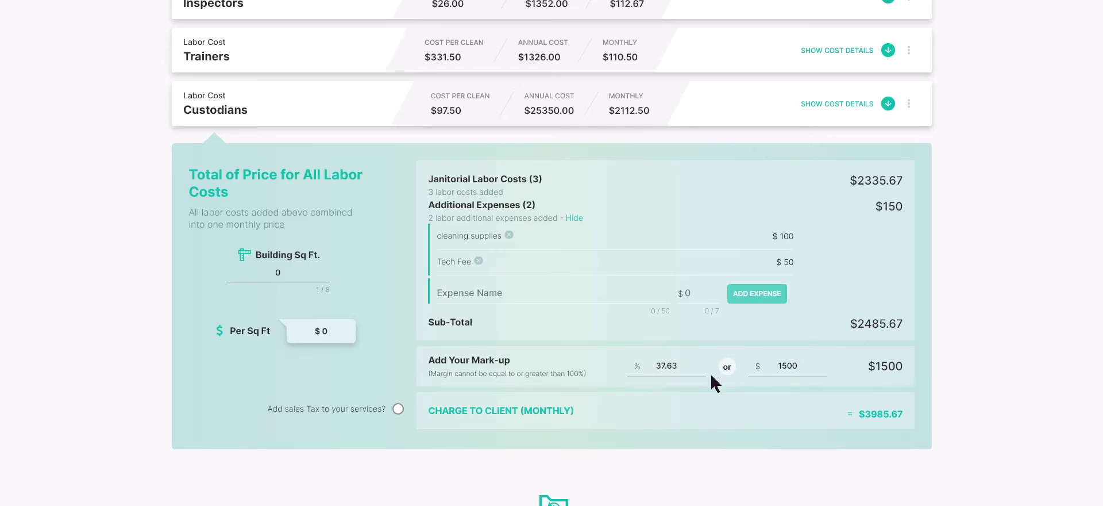
Step: Set the building size to 25000 sq ft and go on to the Finalize Proposal stage
drag(288, 273, 248, 273)
text(25000)
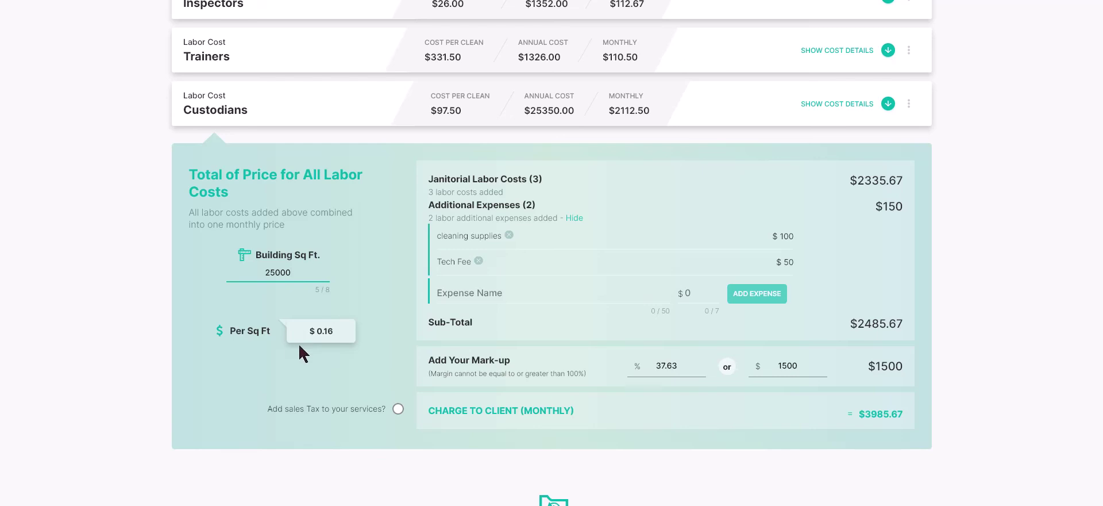
scroll(735, 395, up, 4)
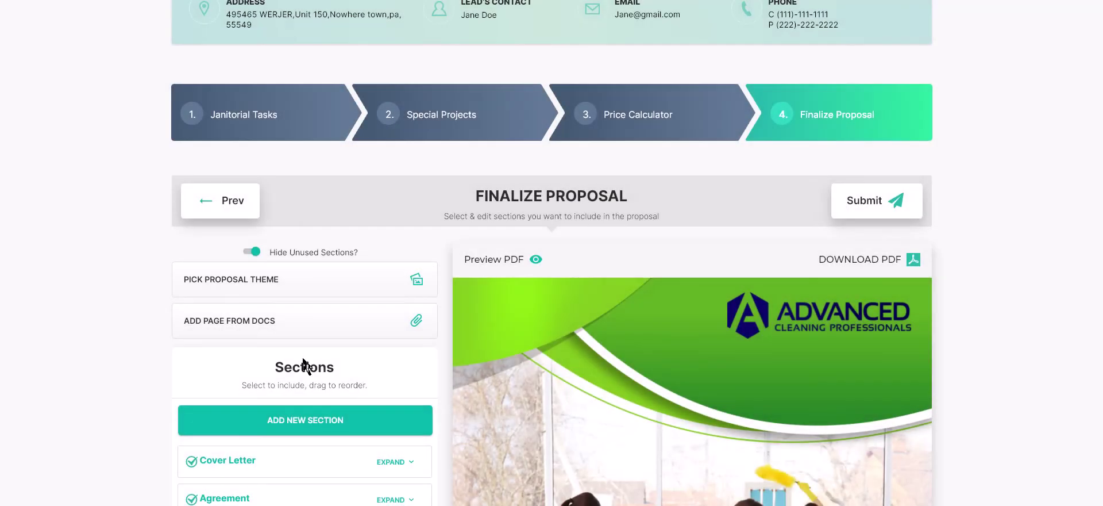
Step: Open the proposal theme picker and browse forward through the available cover designs
scroll(304, 360, down, 3)
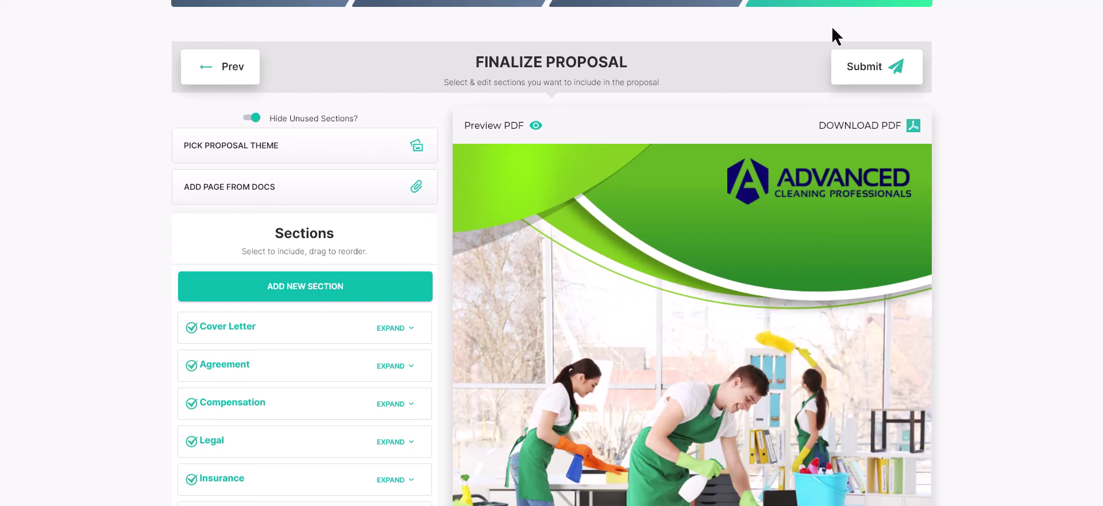
click(416, 145)
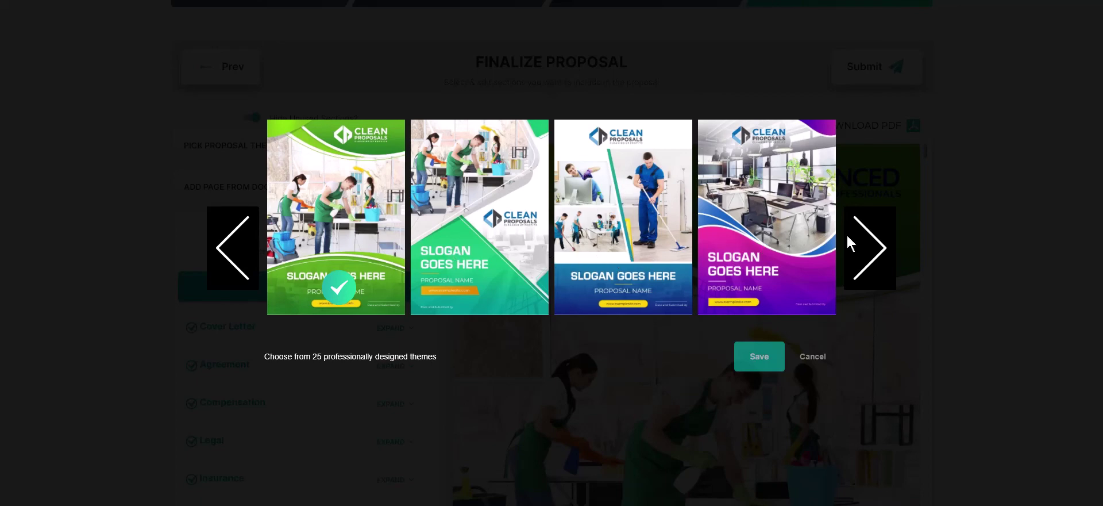
click(882, 260)
click(882, 260)
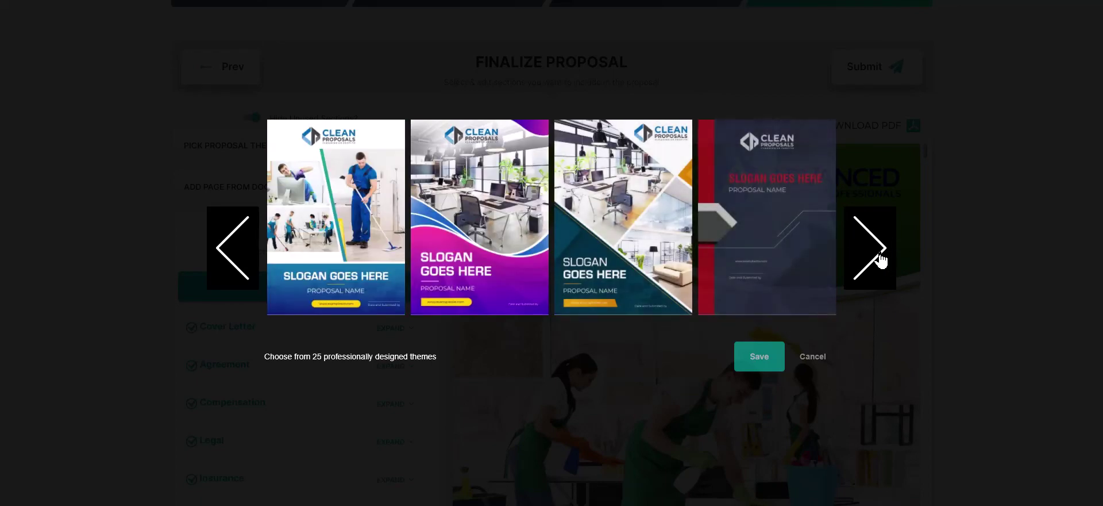
click(882, 260)
click(882, 260)
click(882, 260)
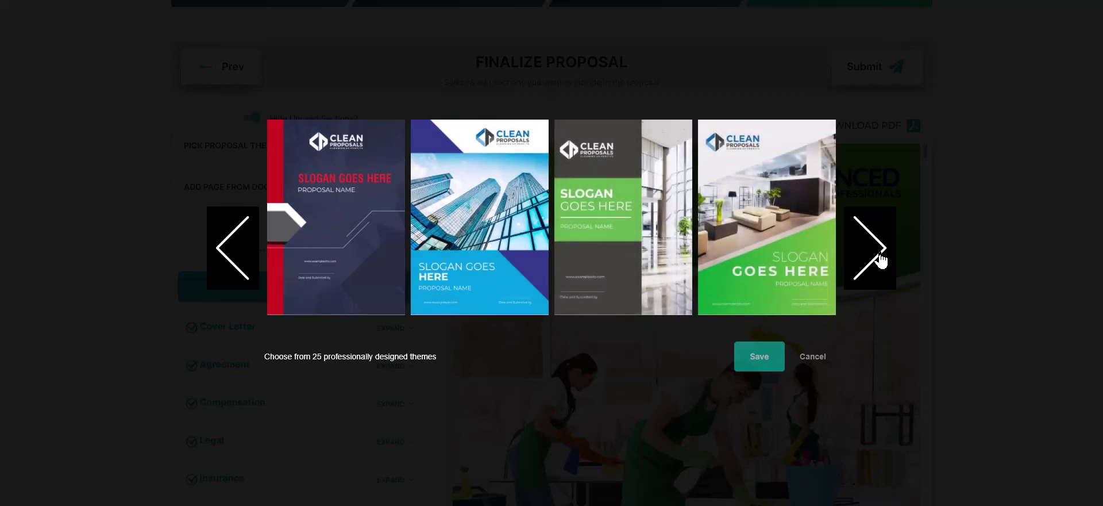
click(880, 260)
click(871, 263)
click(869, 263)
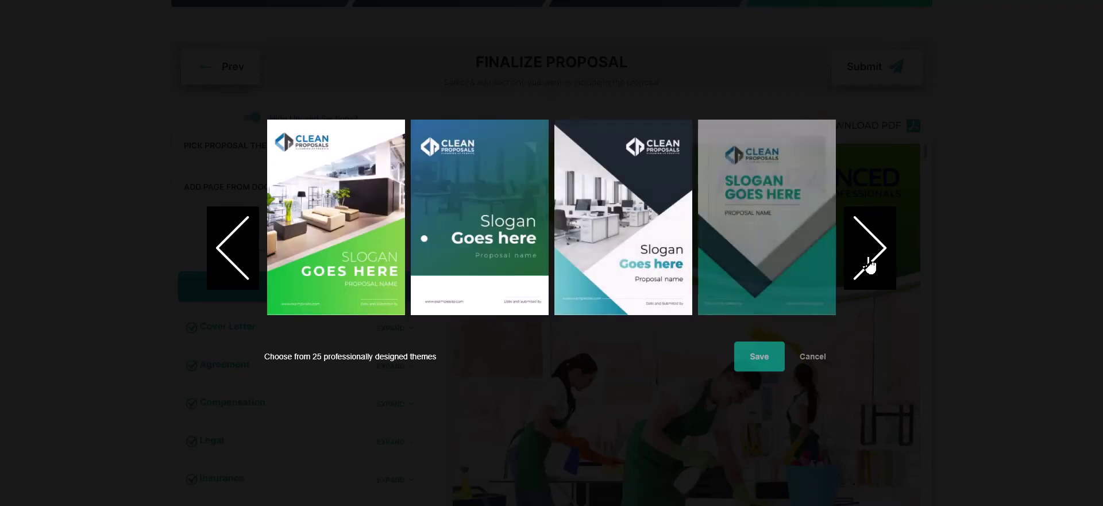
click(870, 264)
click(870, 263)
click(869, 263)
click(869, 263)
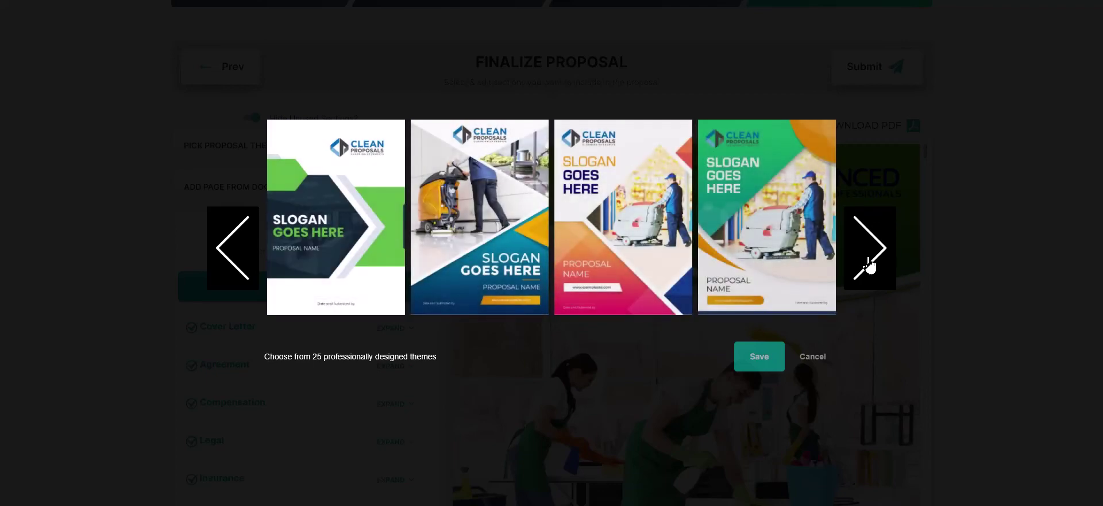
click(869, 263)
click(869, 264)
click(869, 263)
click(869, 264)
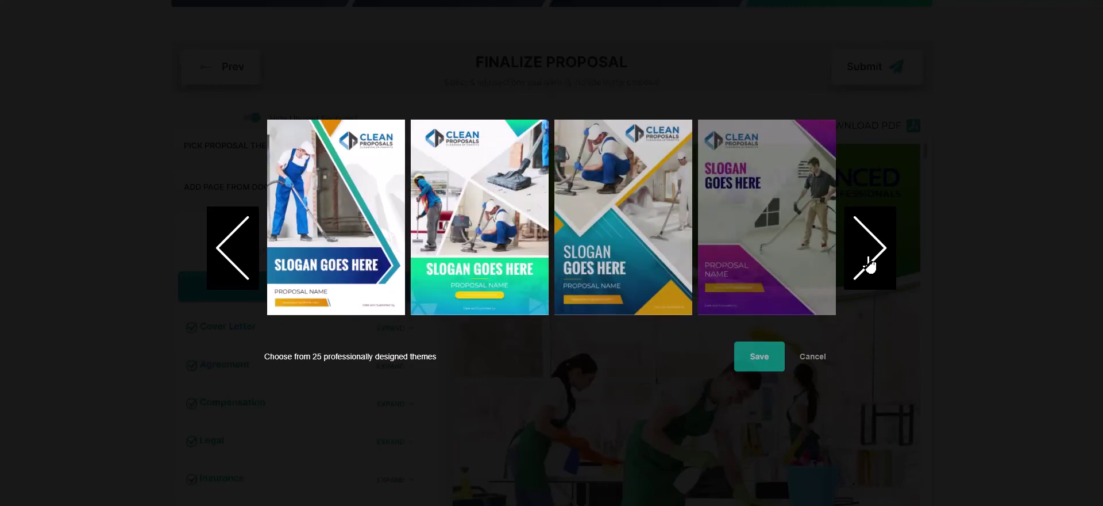
click(869, 263)
click(869, 263)
click(870, 263)
click(870, 263)
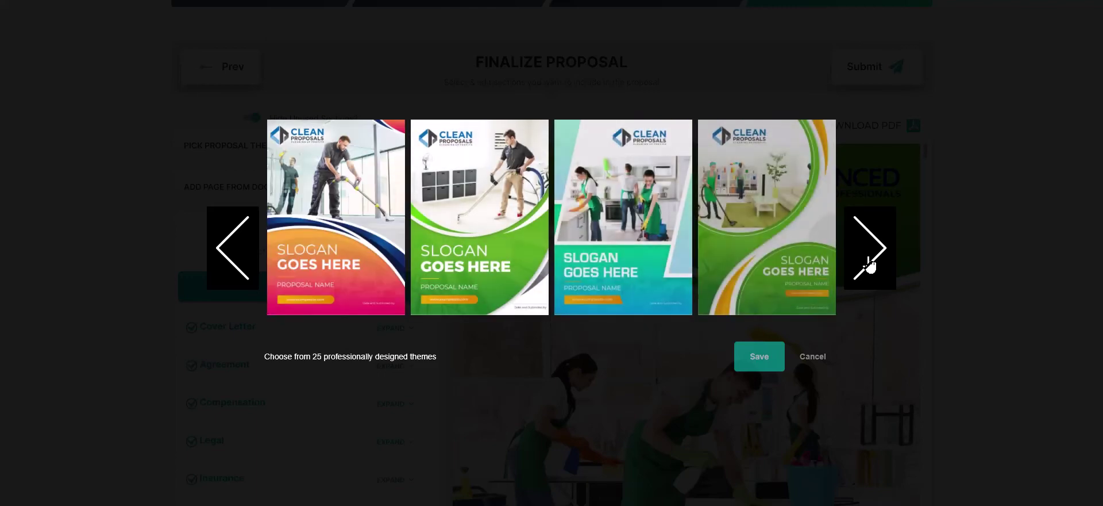
Step: Go back through the themes, choose the white cover with the dark and green arrow shapes, and save it
click(237, 263)
click(237, 263)
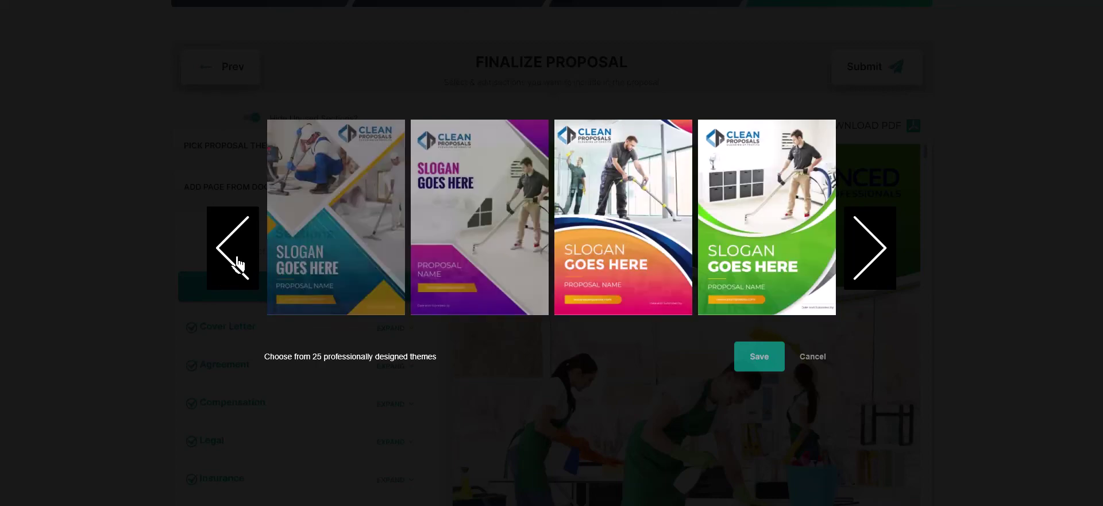
click(238, 263)
click(237, 263)
click(237, 264)
click(237, 263)
click(237, 263)
click(238, 264)
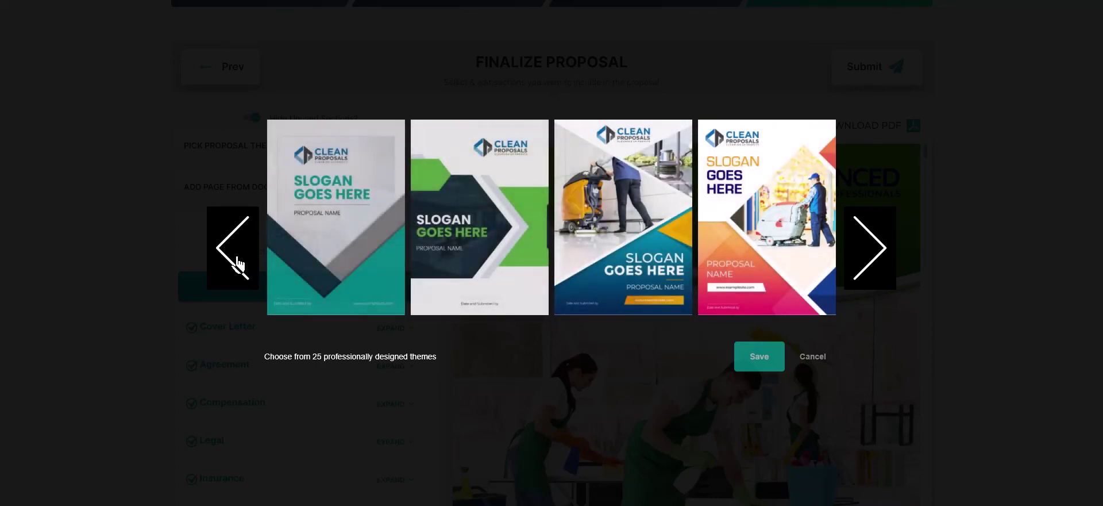
click(442, 227)
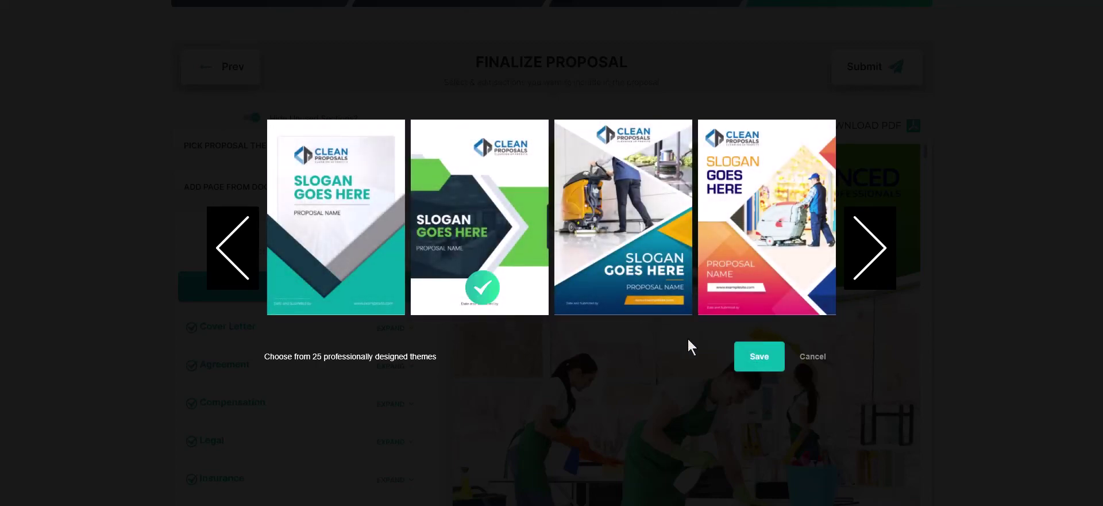
click(754, 357)
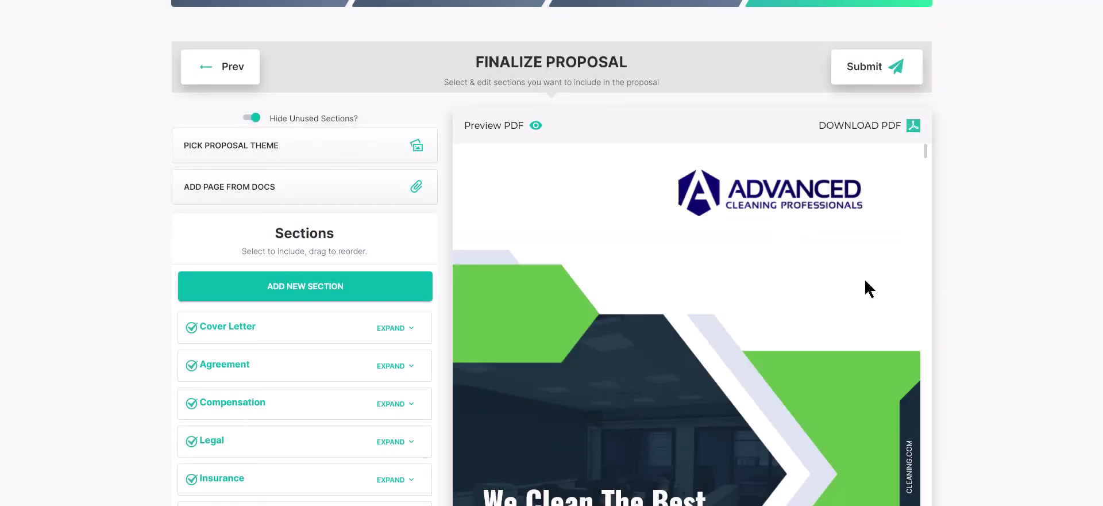
Step: Review the proposal preview, including the agreement terms and the Exhibit A scope of services, and return to the cover page
scroll(926, 18, down, 2)
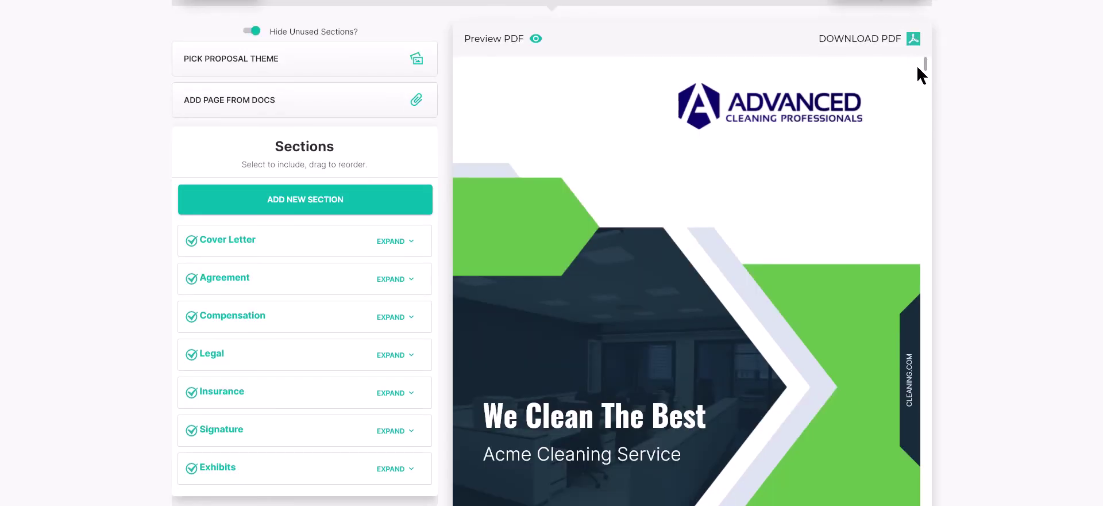
drag(924, 66, 919, 163)
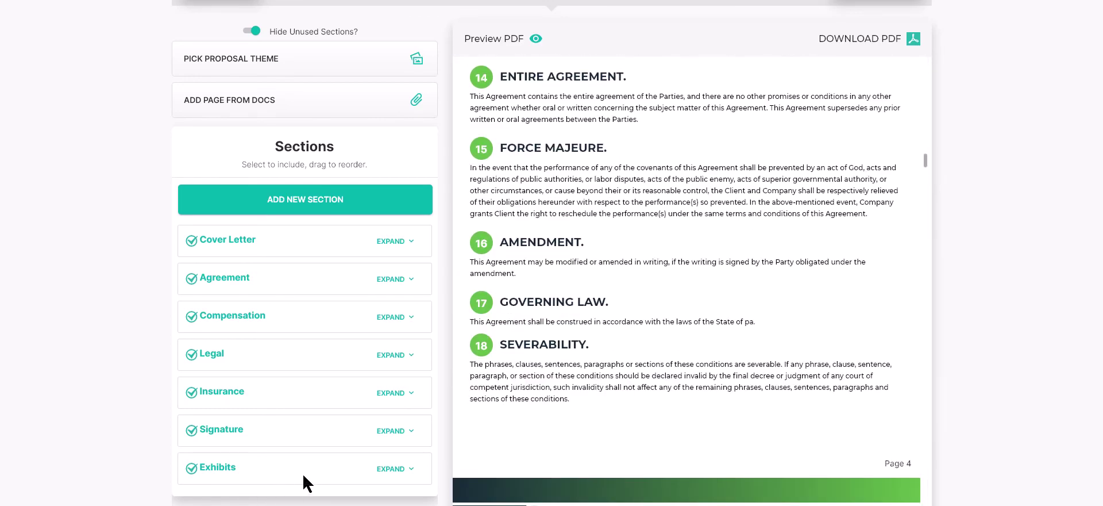
scroll(306, 471, down, 5)
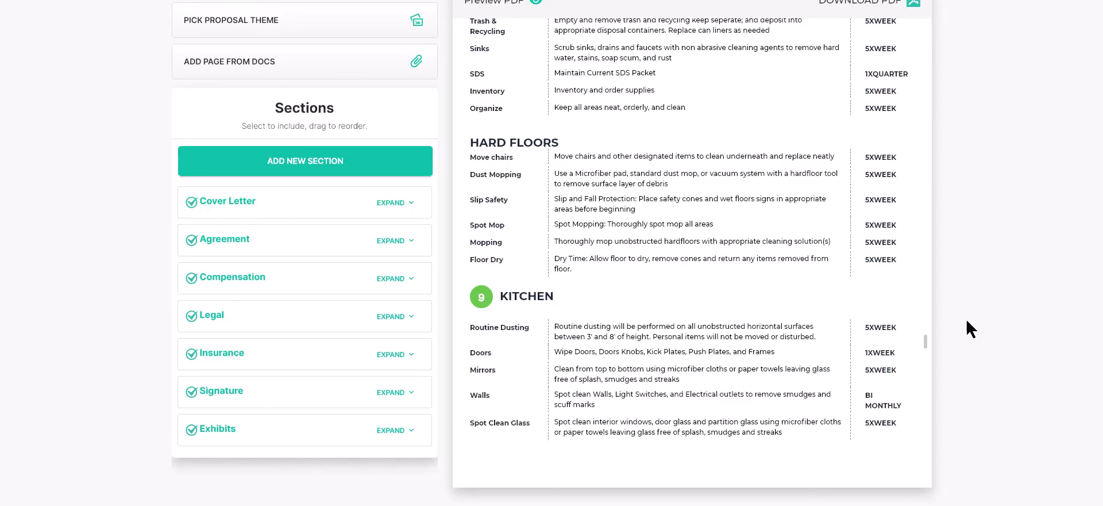
drag(923, 339, 928, 207)
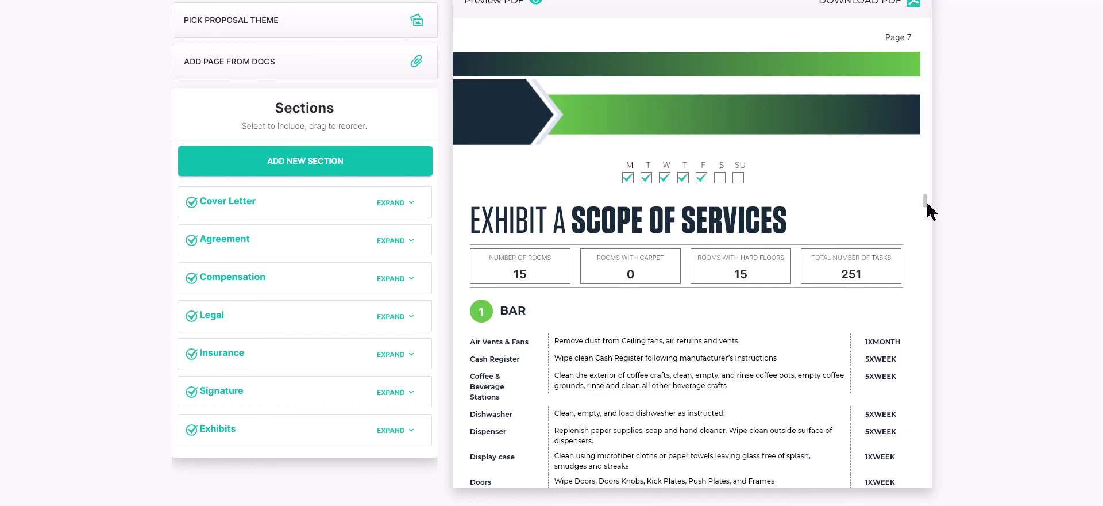
drag(924, 200, 925, 28)
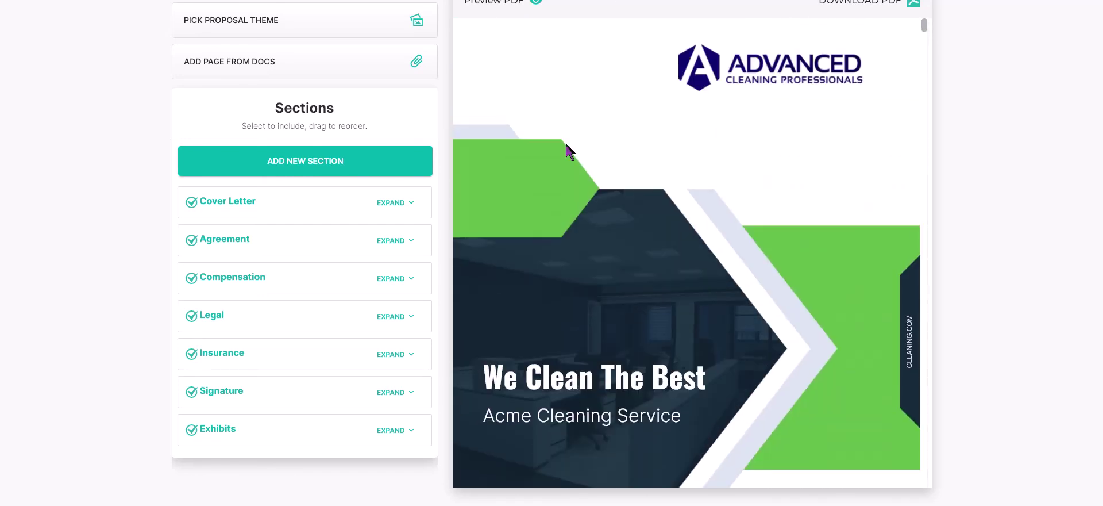